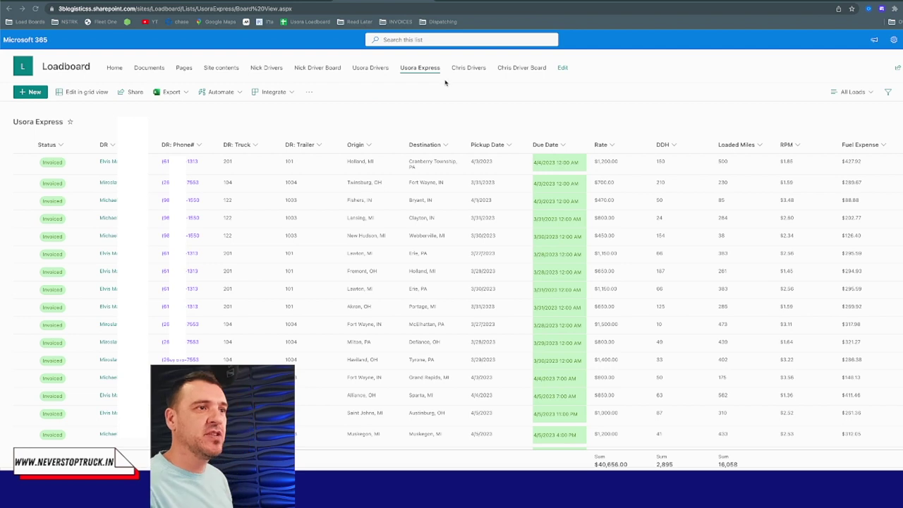
Switch the Usora Express list to Board View and open the details of the Plainfield, IN to Lansing, MI load
left_click(854, 92)
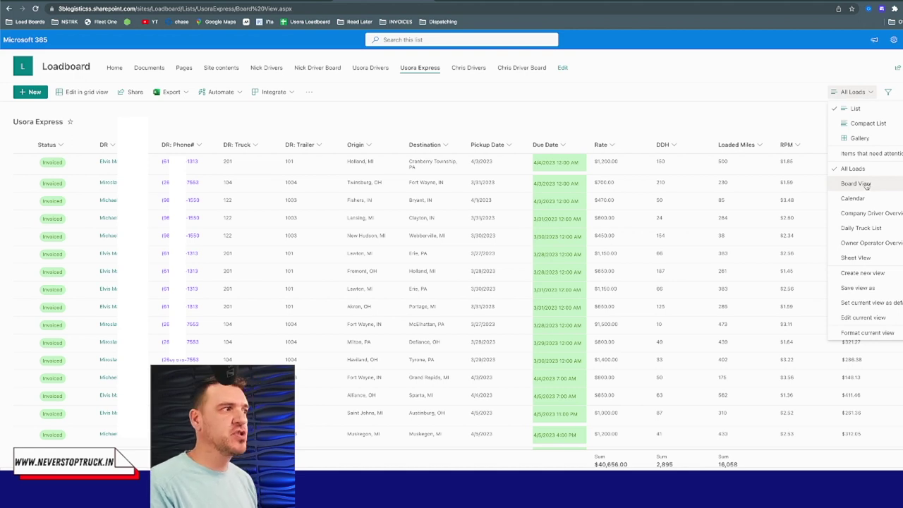
left_click(866, 184)
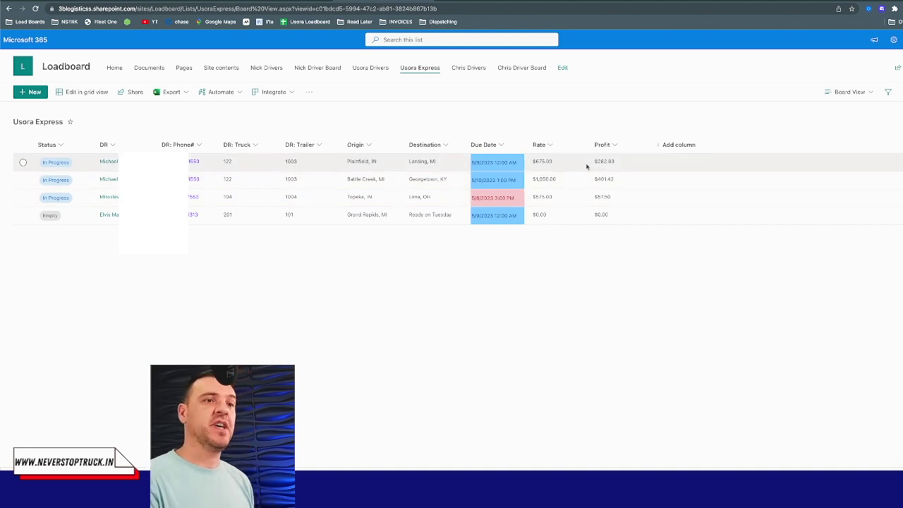
left_click(456, 162)
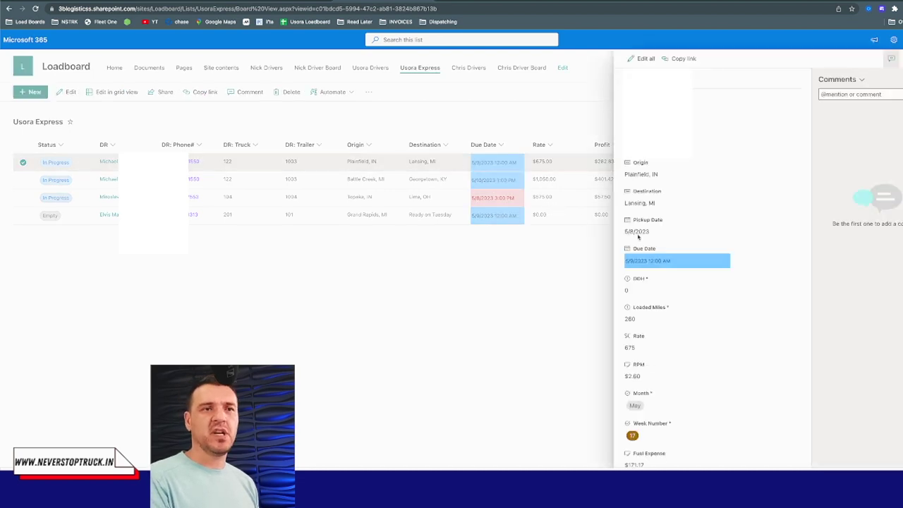
Review the load's fields from origin and dates through to its profit and attachments
scroll(650, 175, "down", 1)
scroll(650, 177, "down", 2)
scroll(651, 177, "up", 3)
scroll(653, 163, "down", 3)
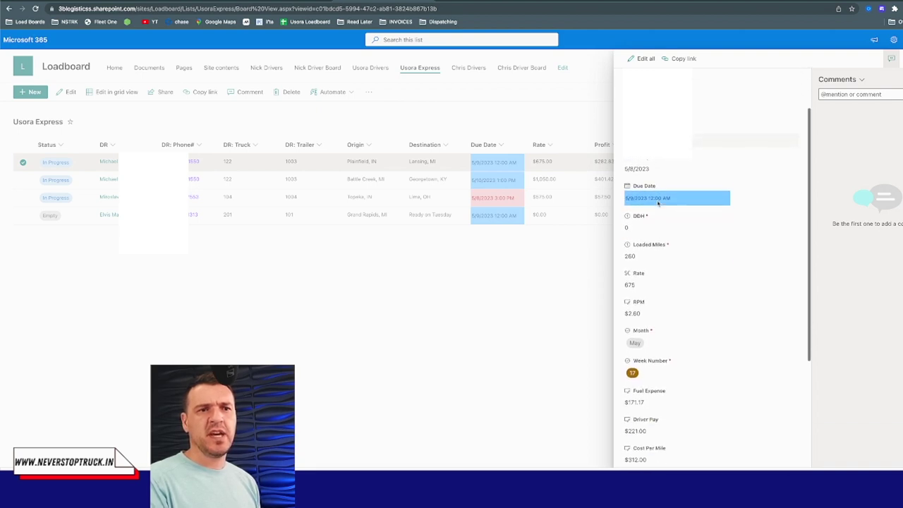
scroll(648, 289, "down", 5)
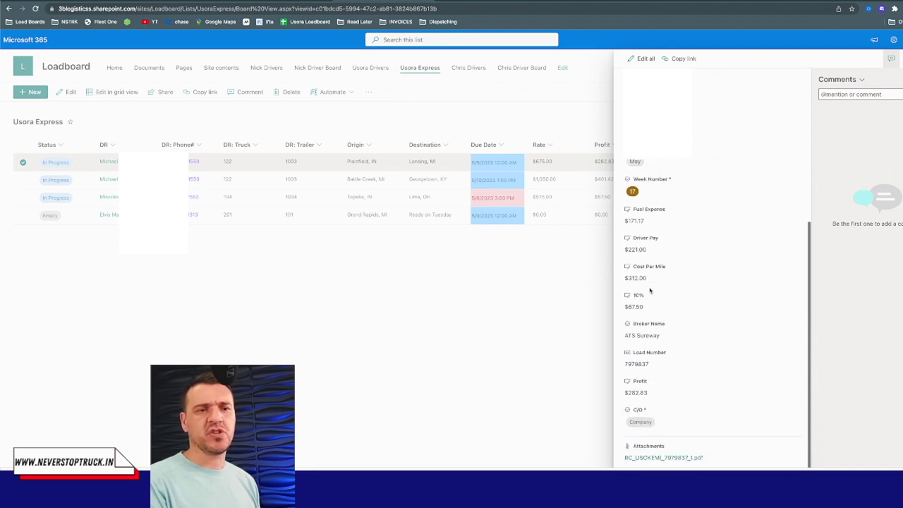
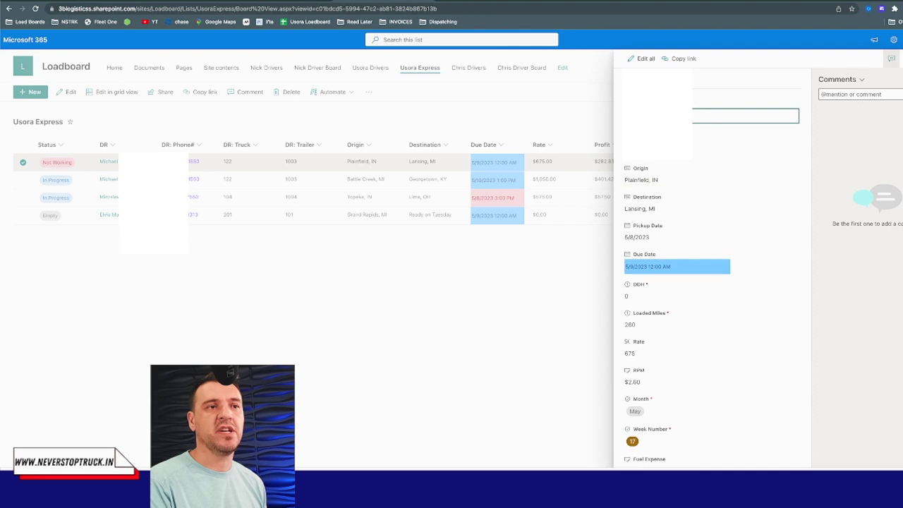
Set the status of the Plainfield, IN to Lansing, MI load to In Progress
left_click(745, 127)
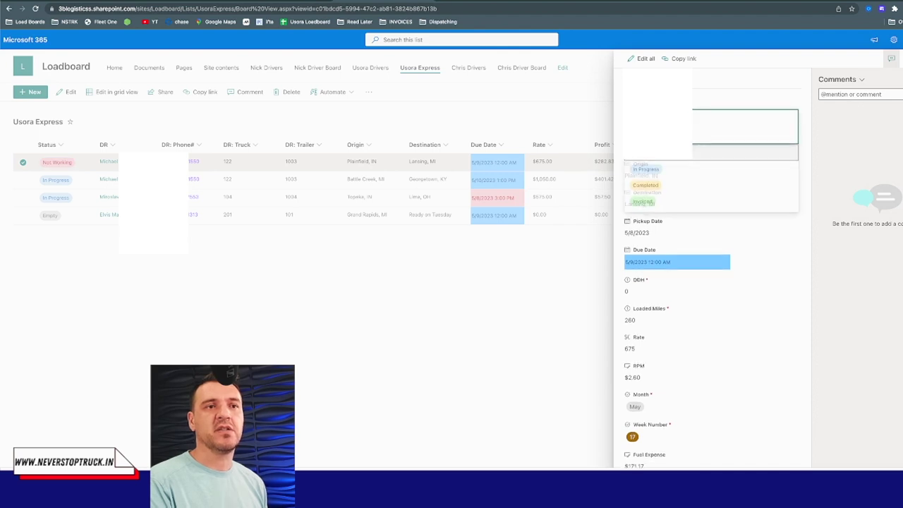
left_click(650, 170)
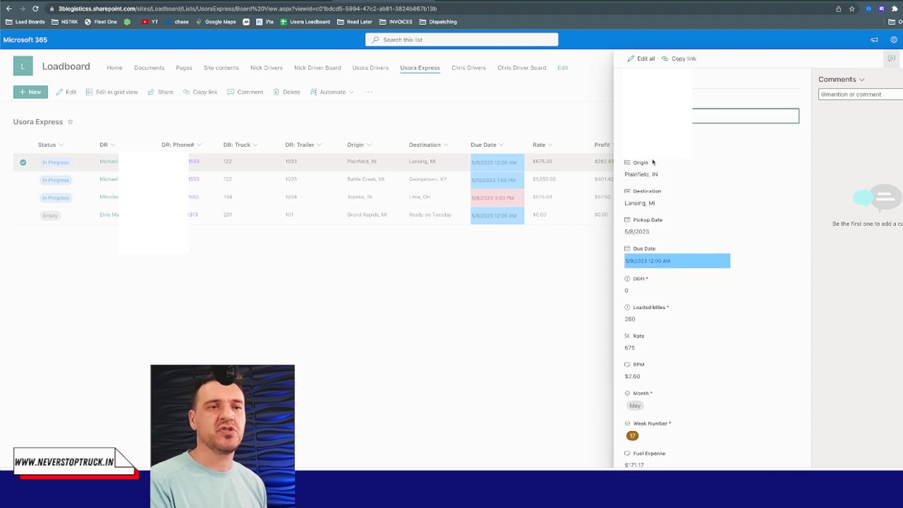
Examine the load's mileage, rate and RPM fields and the choices offered for Month, leaving the month as it is
scroll(669, 227, "down", 1)
scroll(671, 247, "down", 3)
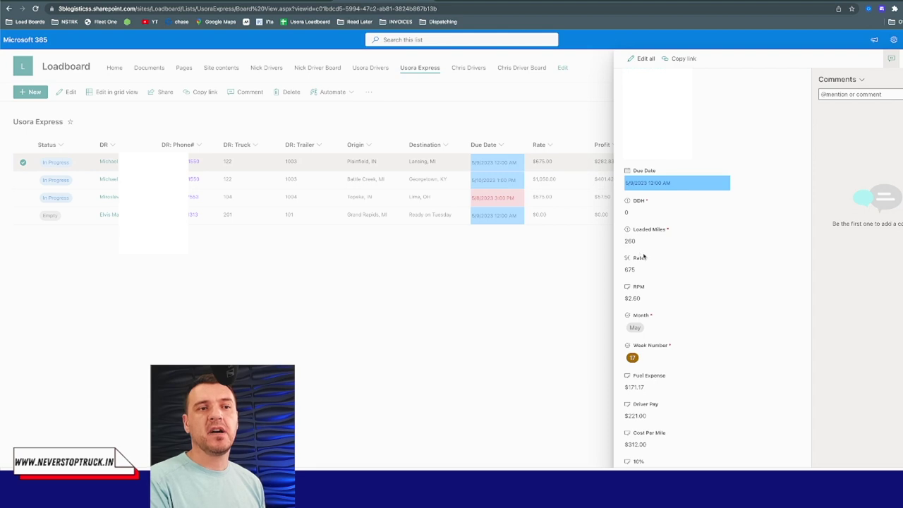
scroll(645, 259, "down", 1)
scroll(643, 263, "down", 1)
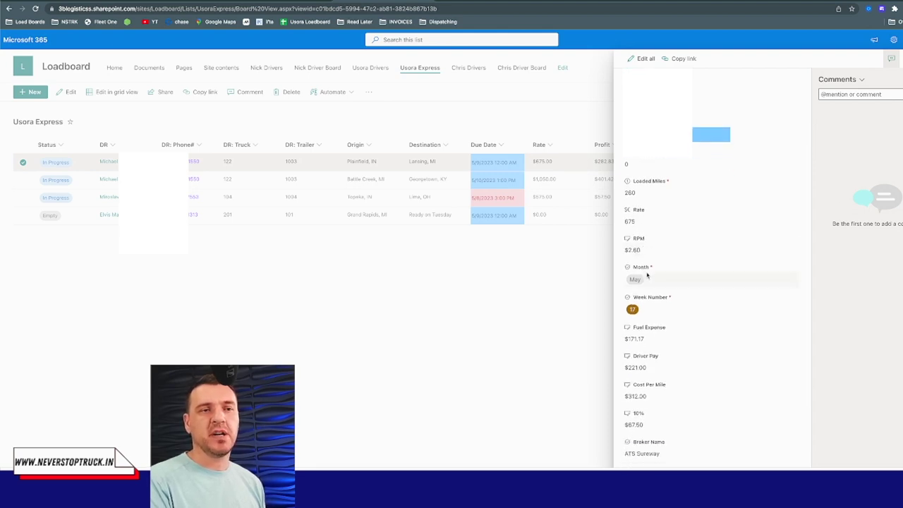
left_click(641, 281)
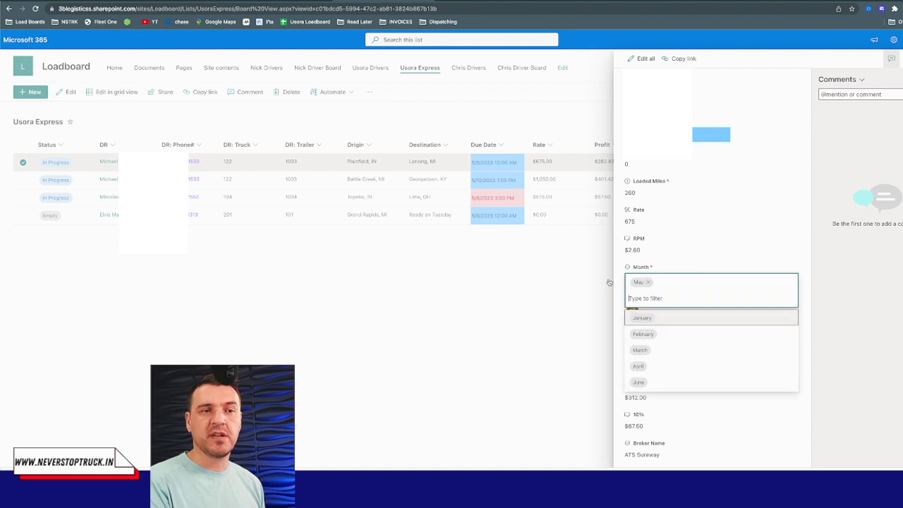
left_click(673, 268)
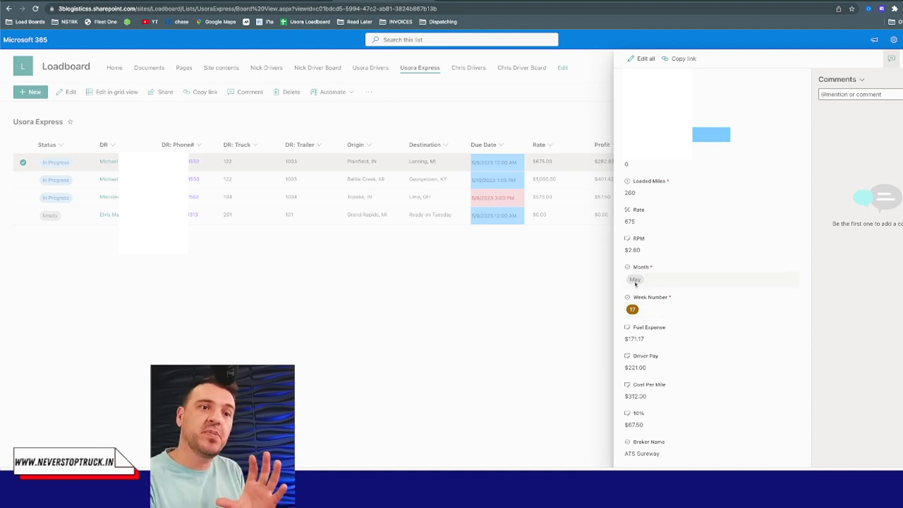
Review the load's expense, driver pay, broker and profit fields, check the C/O choices, and close the details
scroll(643, 319, "down", 1)
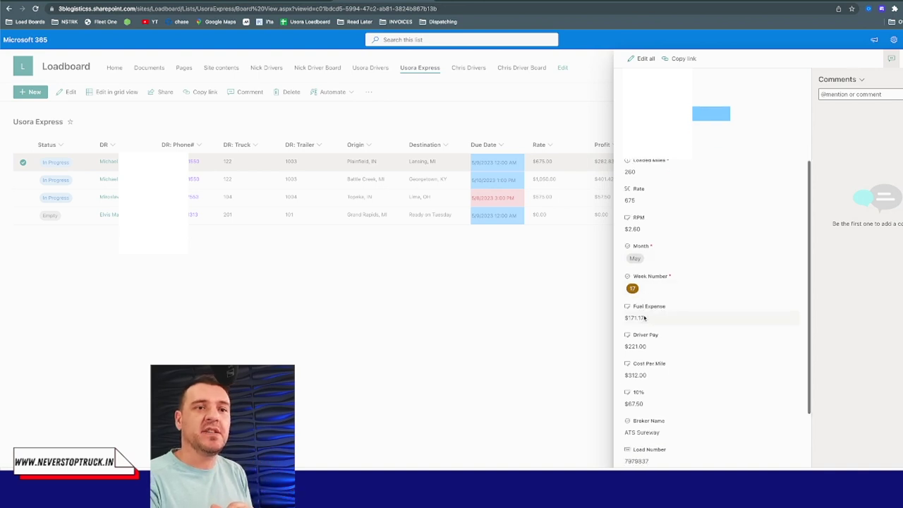
scroll(644, 318, "down", 2)
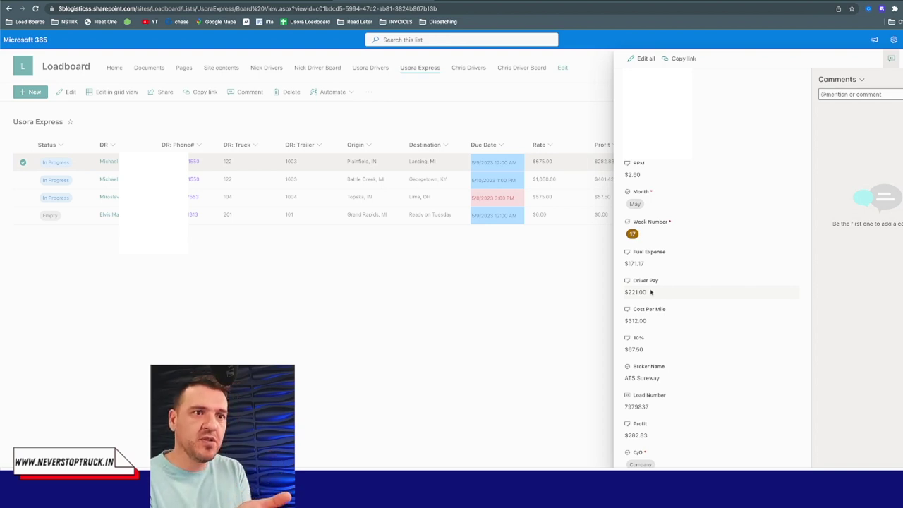
scroll(651, 292, "down", 1)
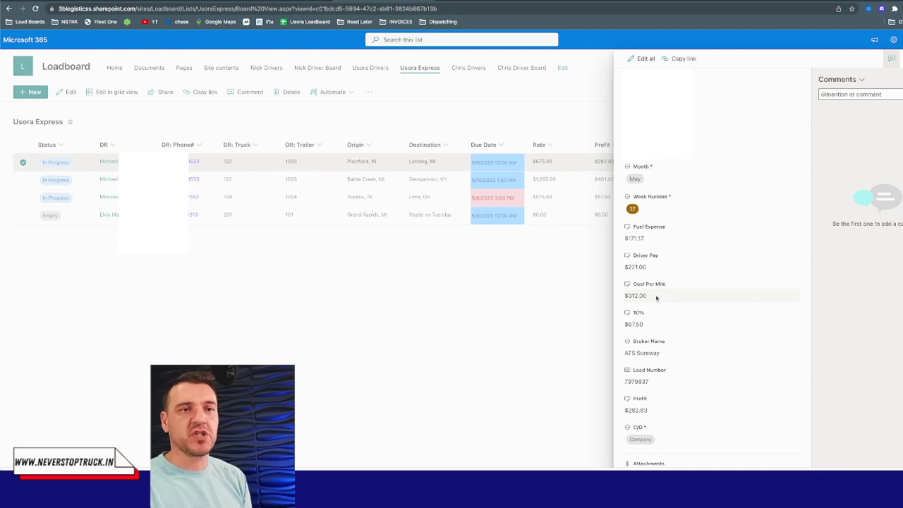
scroll(656, 299, "down", 1)
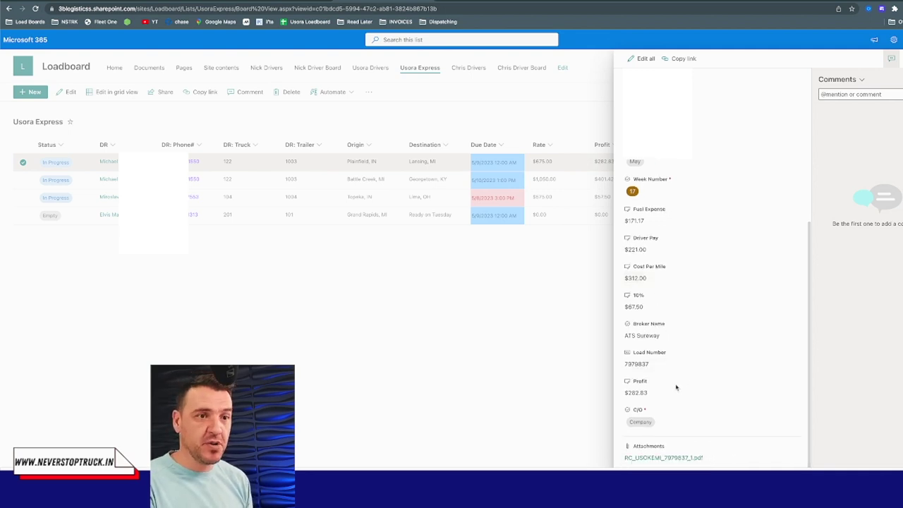
left_click(649, 426)
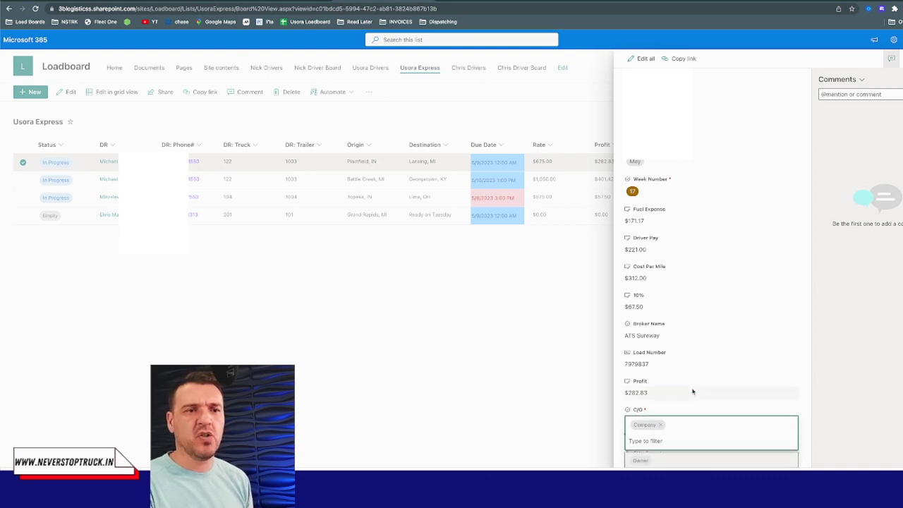
left_click(606, 421)
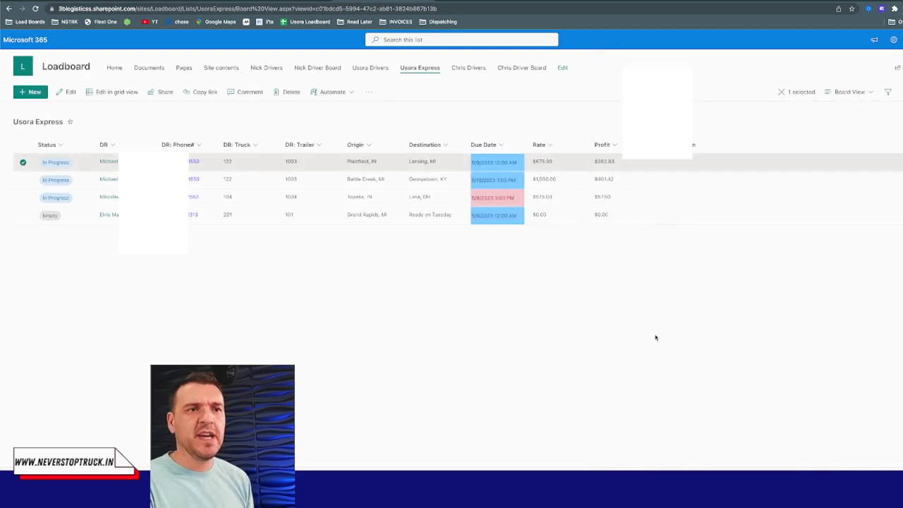
Reopen the Plainfield, IN load, view its attached rate confirmation PDF, and return to the list
left_click(556, 168)
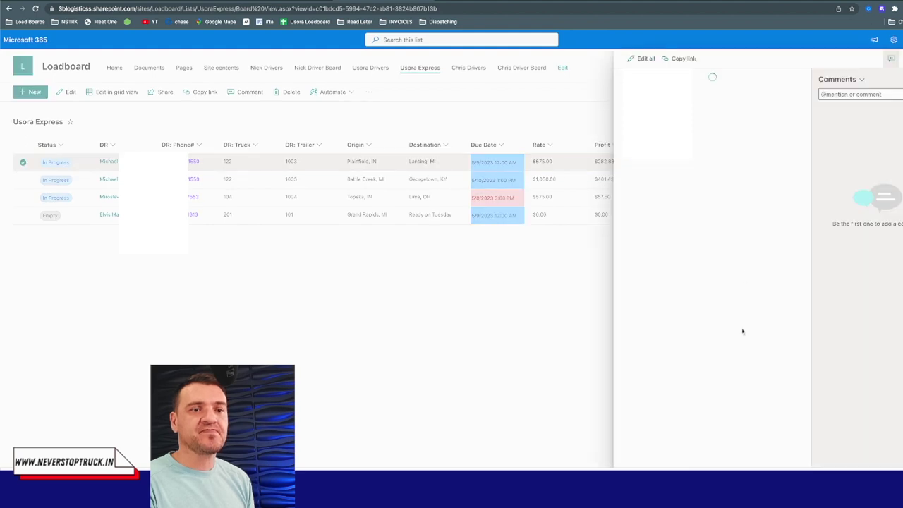
scroll(741, 332, "down", 5)
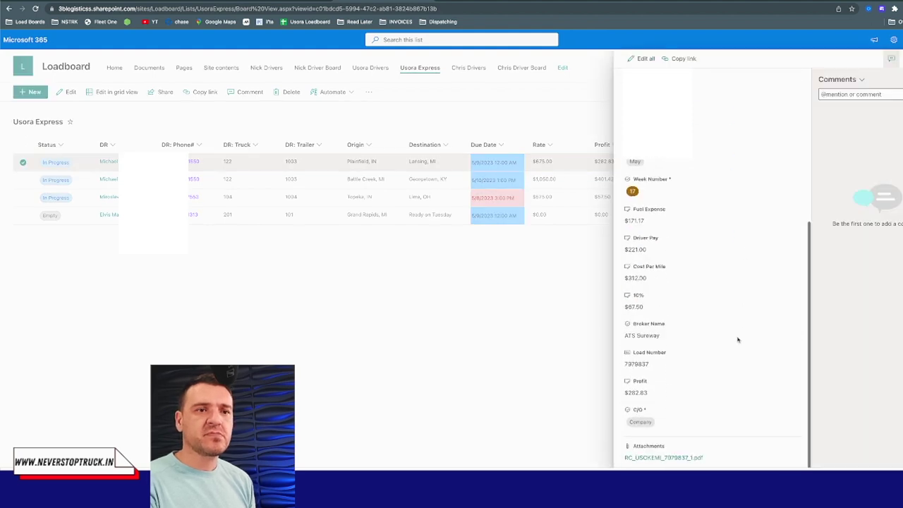
left_click(672, 457)
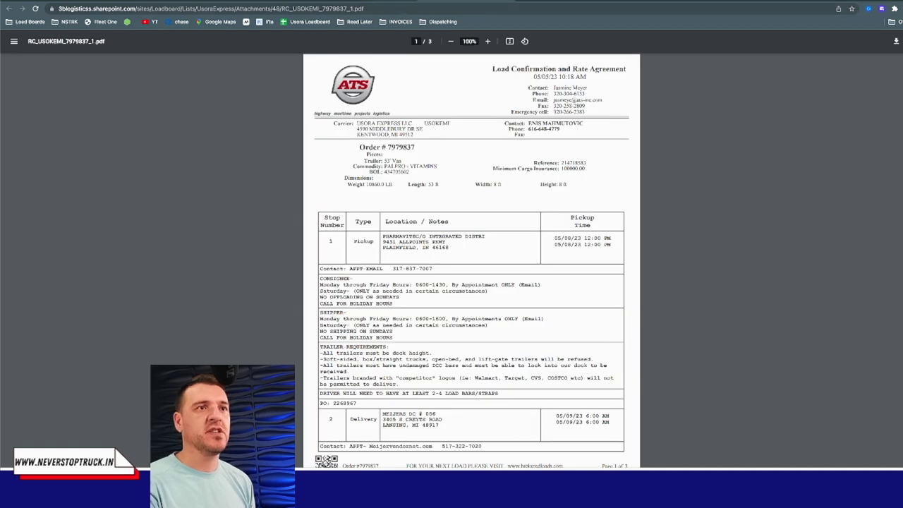
key("alt+Left")
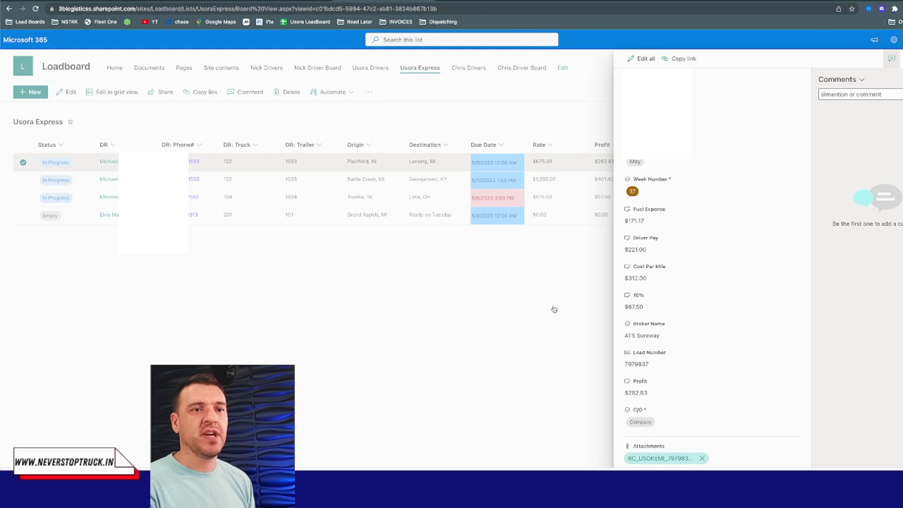
left_click(554, 308)
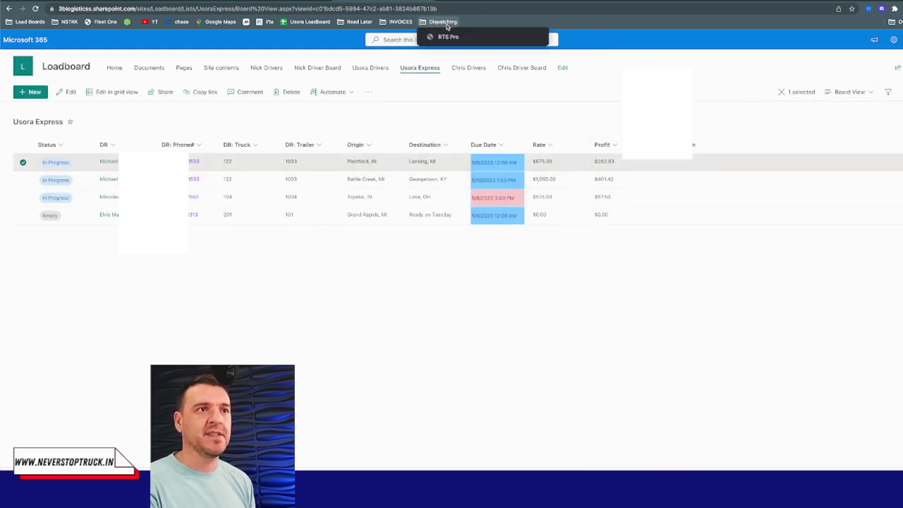
Open the bookmarked Usora Express All Loads page from the INVOICES bookmark folder
left_click(402, 22)
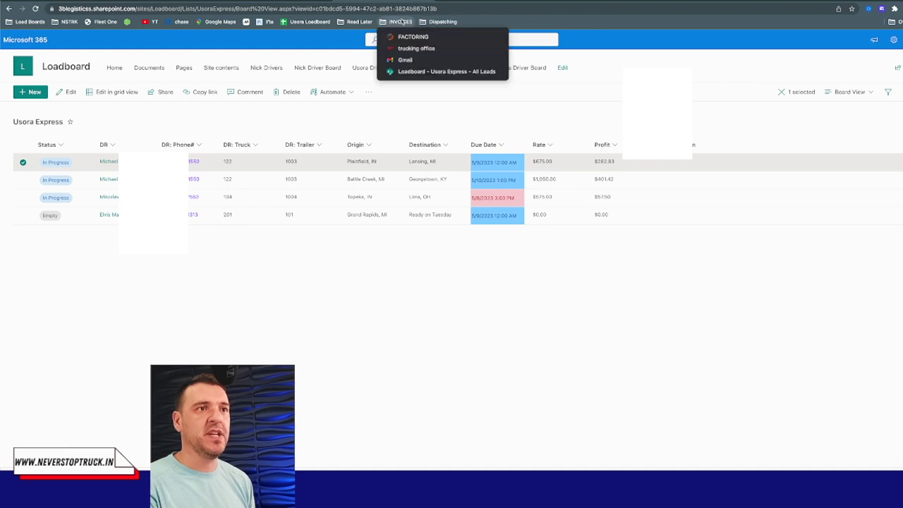
left_click(396, 70)
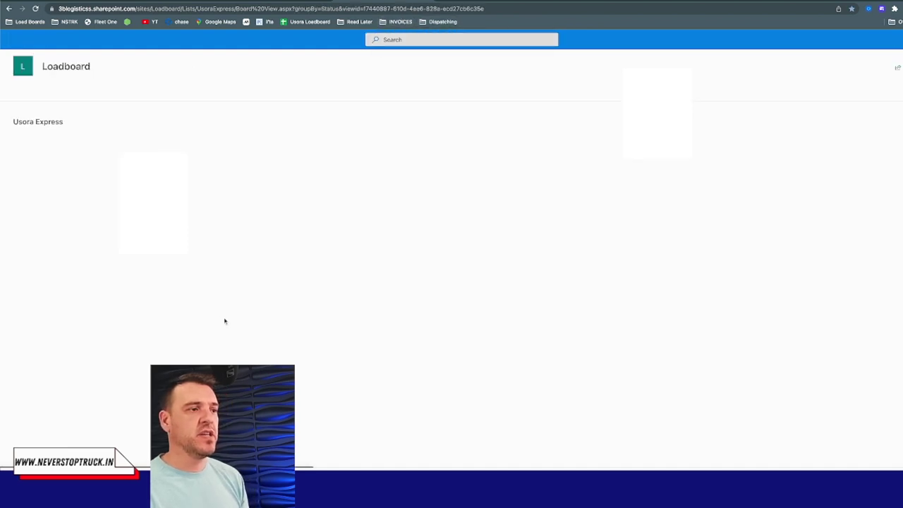
Open the invoiced Twinsburg, OH to Fort Wayne, IN load, view its attached bill of lading, and close its details
scroll(183, 280, "down", 3)
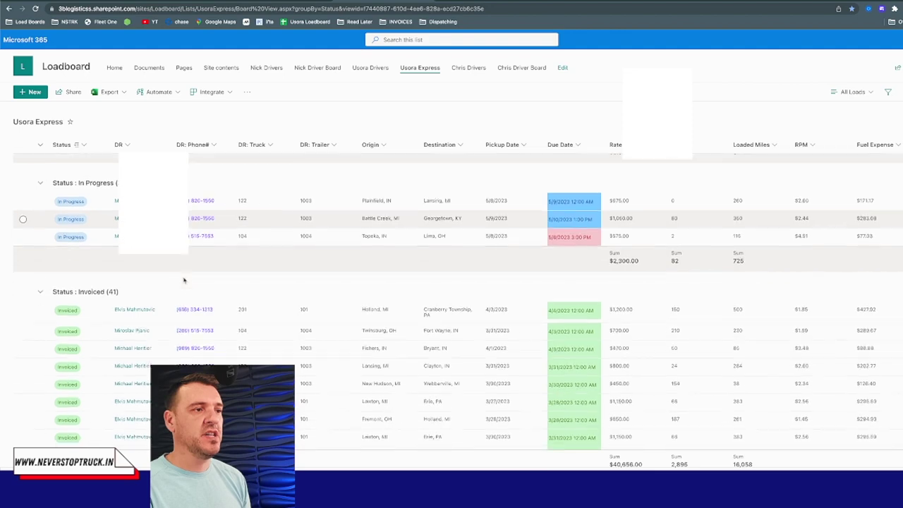
left_click(91, 287)
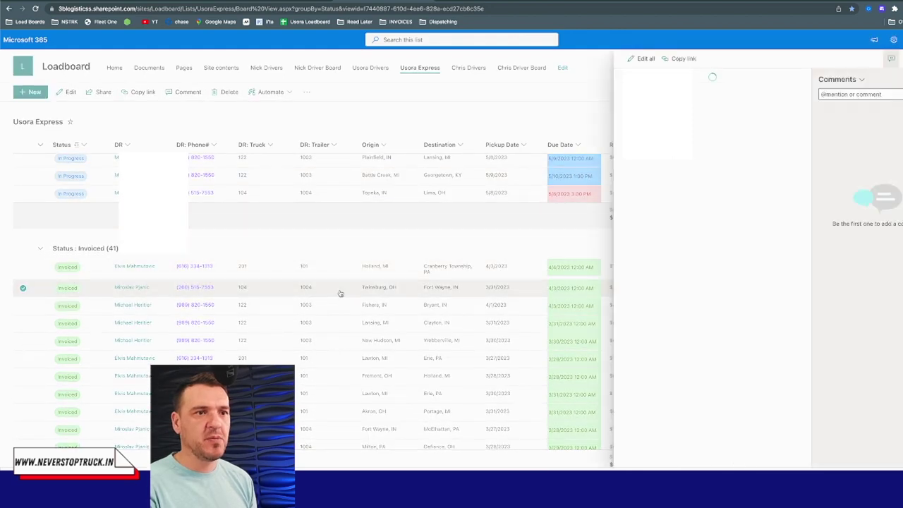
scroll(708, 313, "down", 5)
scroll(708, 313, "down", 1)
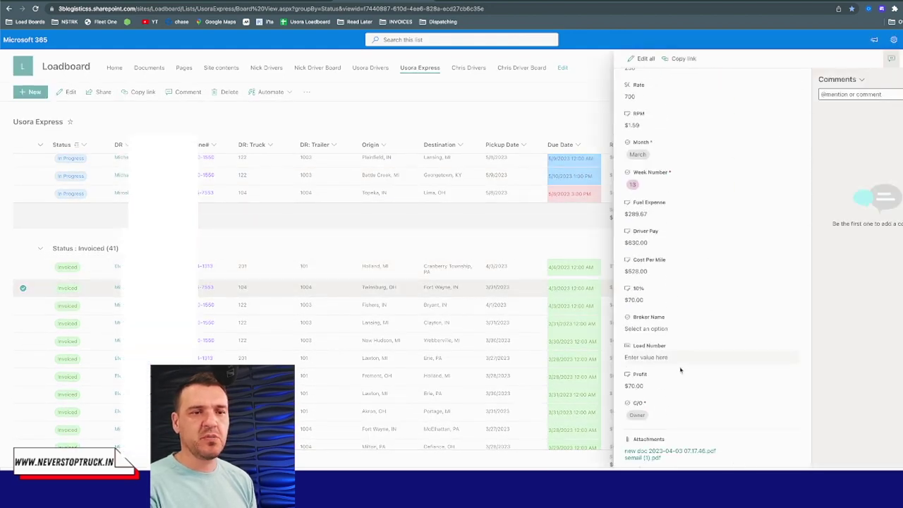
left_click(656, 452)
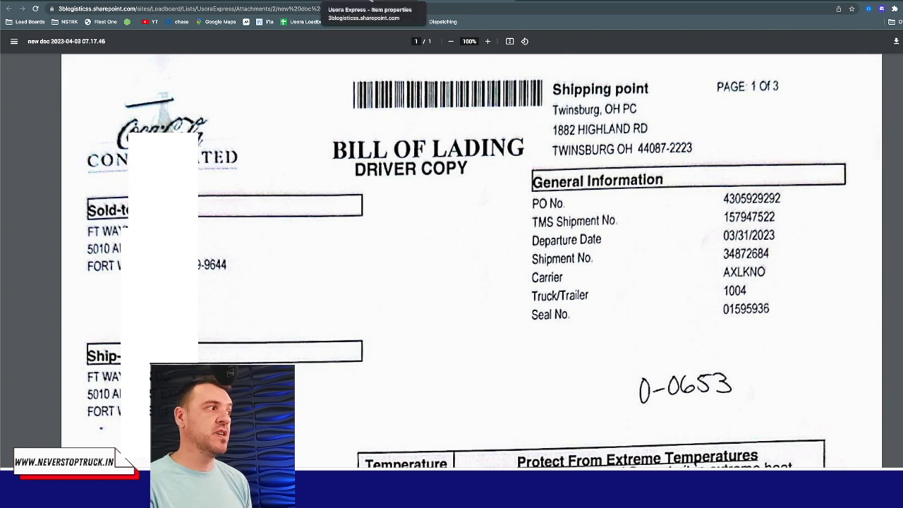
left_click(370, 4)
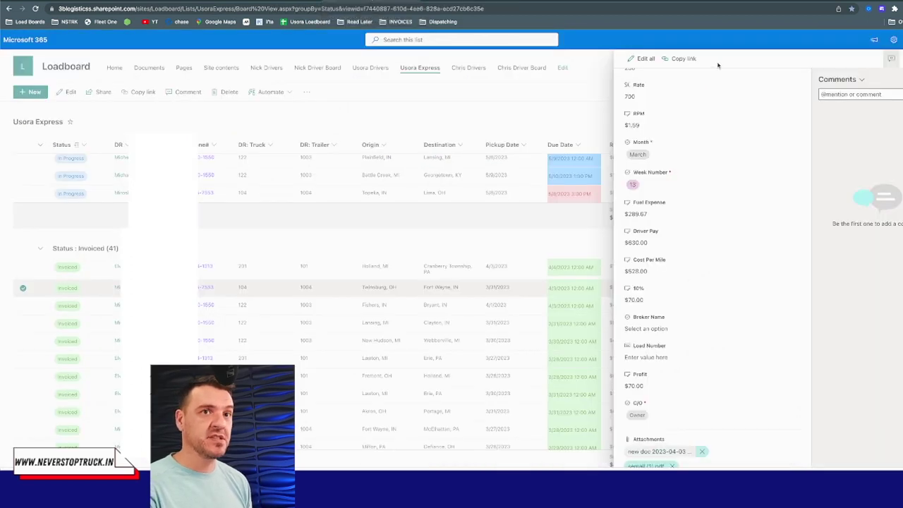
left_click(892, 58)
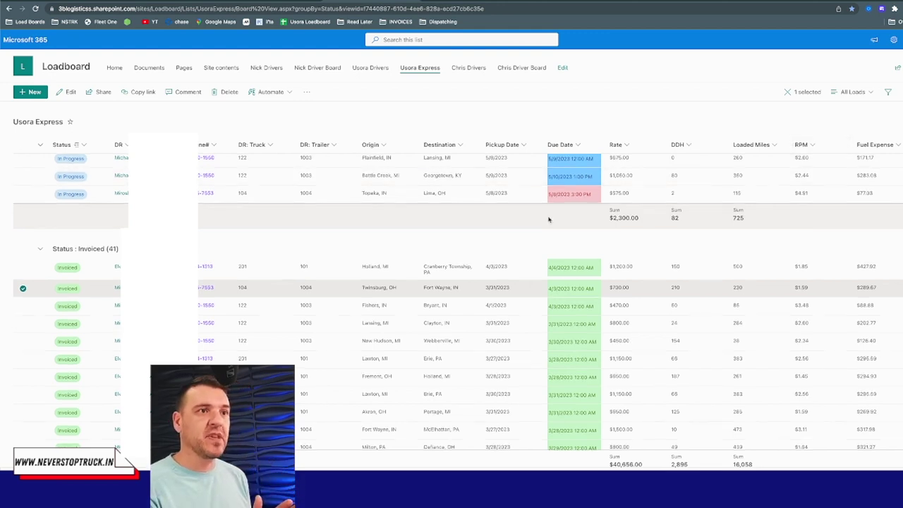
Change the status of the invoiced Holland, MI to Cranberry Township, PA load to Completed and close its details
scroll(520, 158, "up", 2)
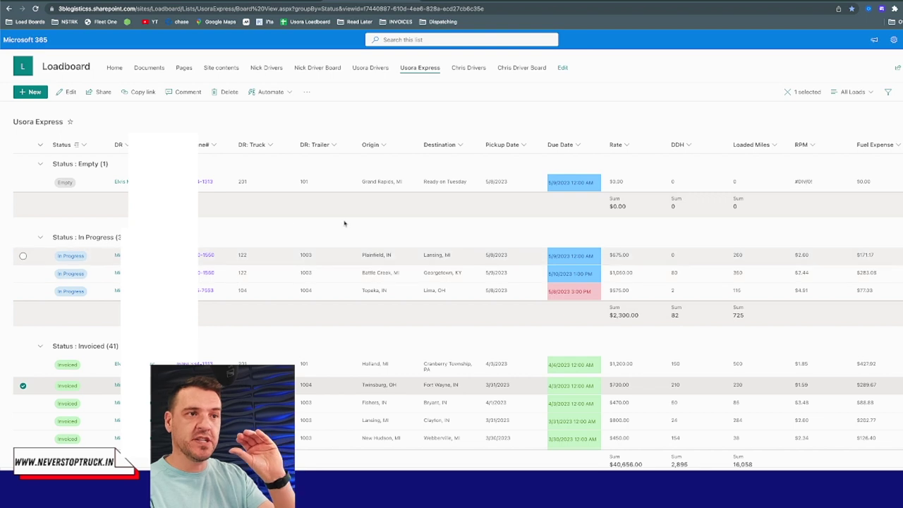
left_click(358, 369)
key("Return")
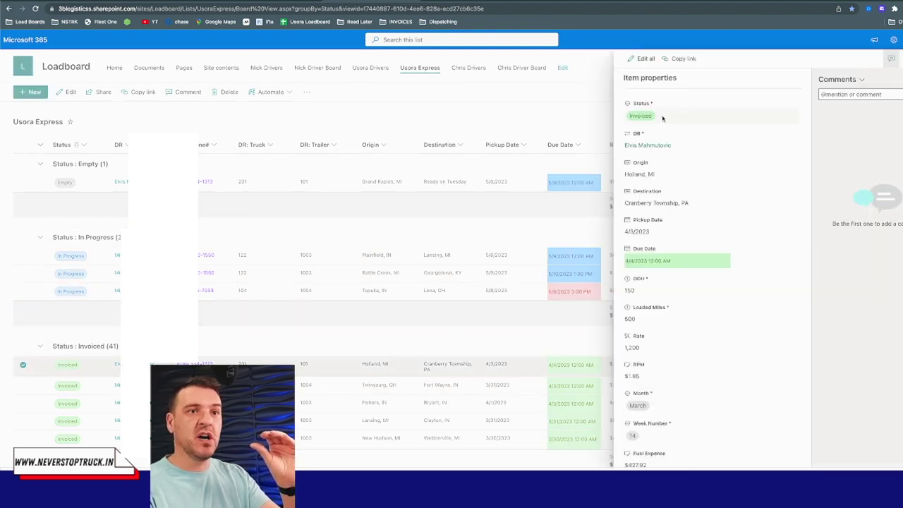
left_click(656, 118)
left_click(647, 202)
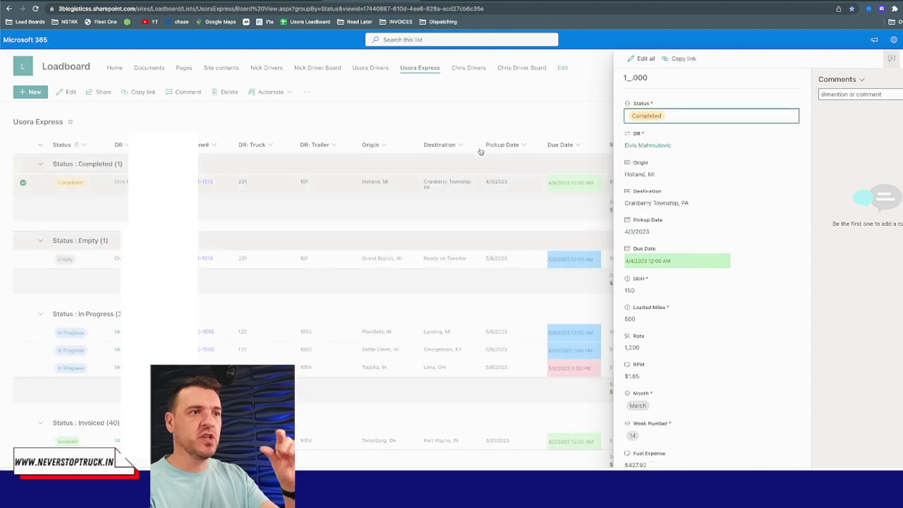
left_click(397, 185)
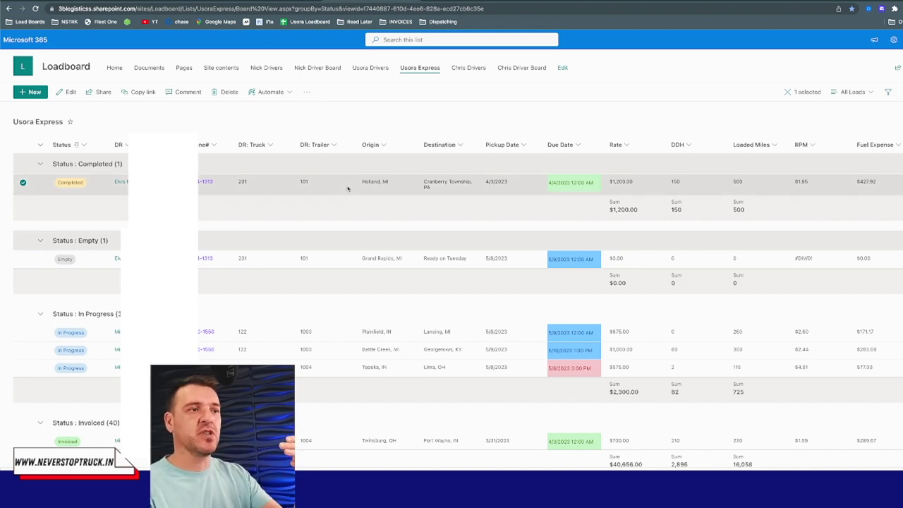
Set the status of the completed Holland, MI to Cranberry Township, PA load to Invoiced and close its details
left_click(347, 188)
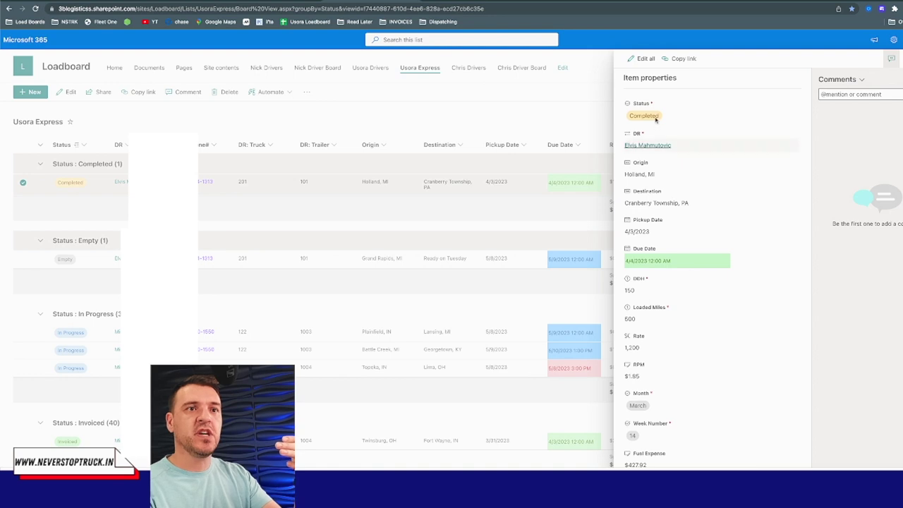
left_click(655, 119)
left_click(645, 203)
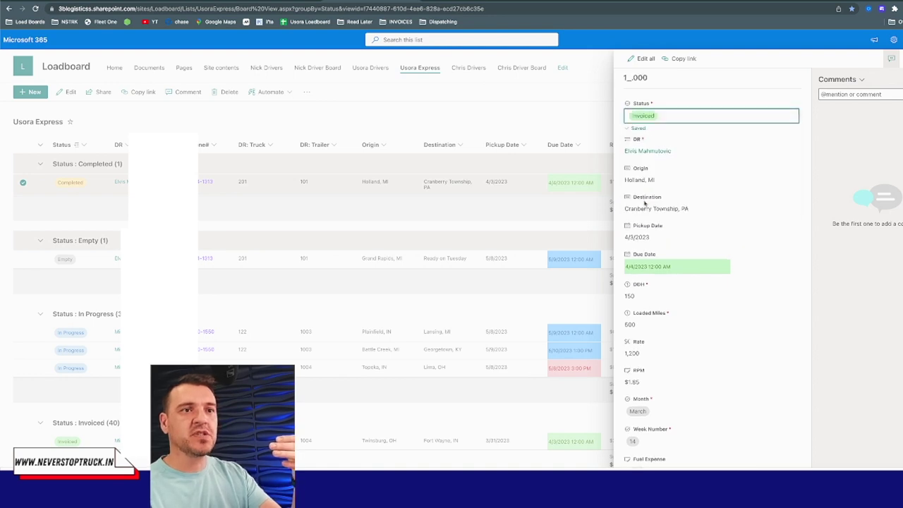
left_click(555, 207)
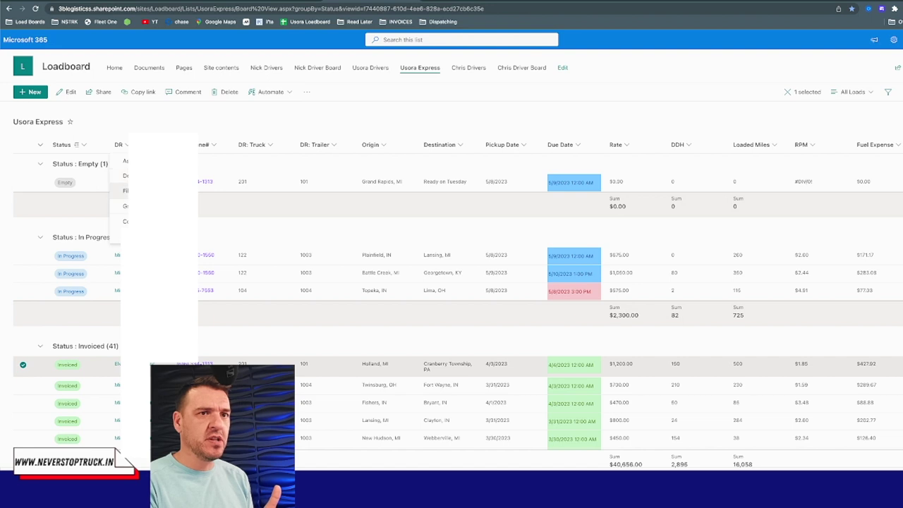
Open and dismiss the DR column's filter choices, group the Usora Express loads by DR, and review the first driver's loads
left_click(120, 208)
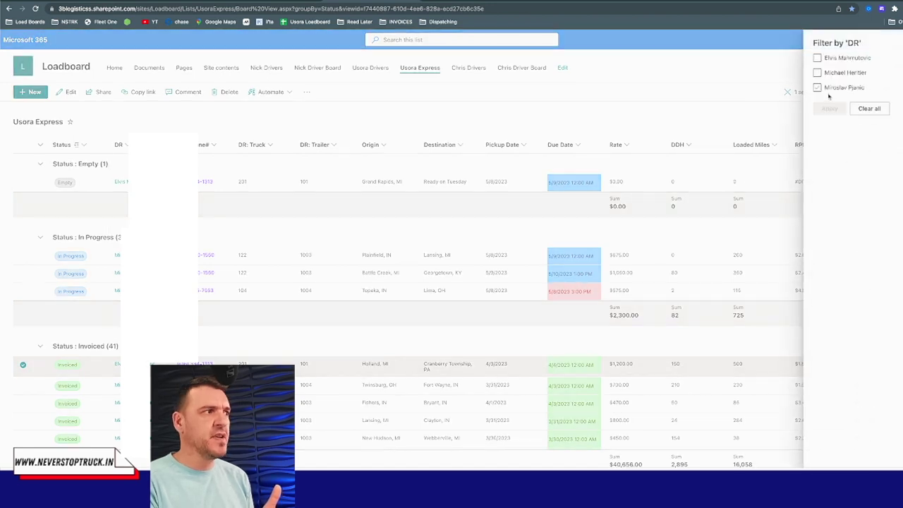
key("Escape")
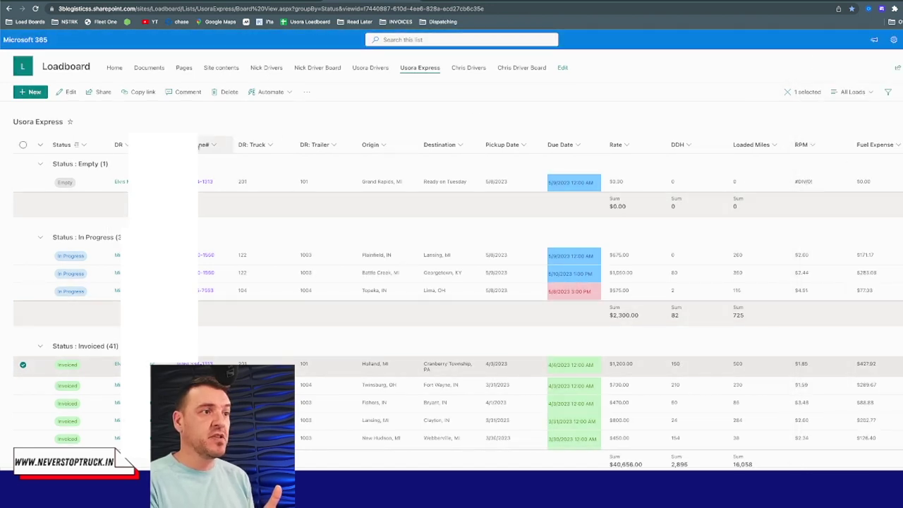
left_click(120, 145)
left_click(206, 144)
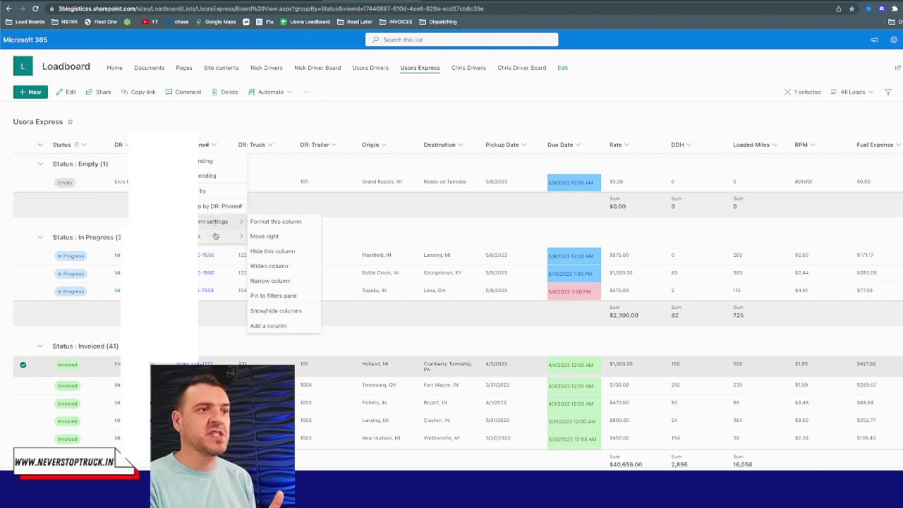
mouse_move(216, 233)
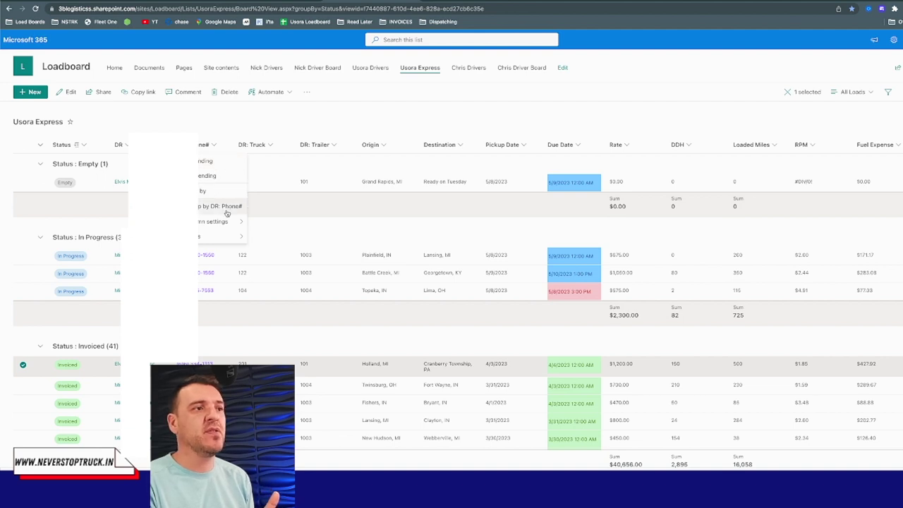
left_click(170, 206)
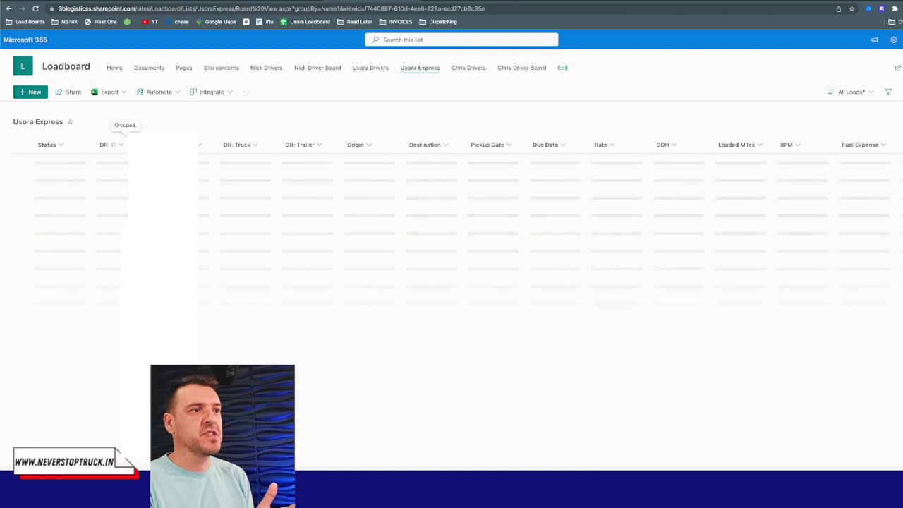
scroll(452, 257, "down", 10)
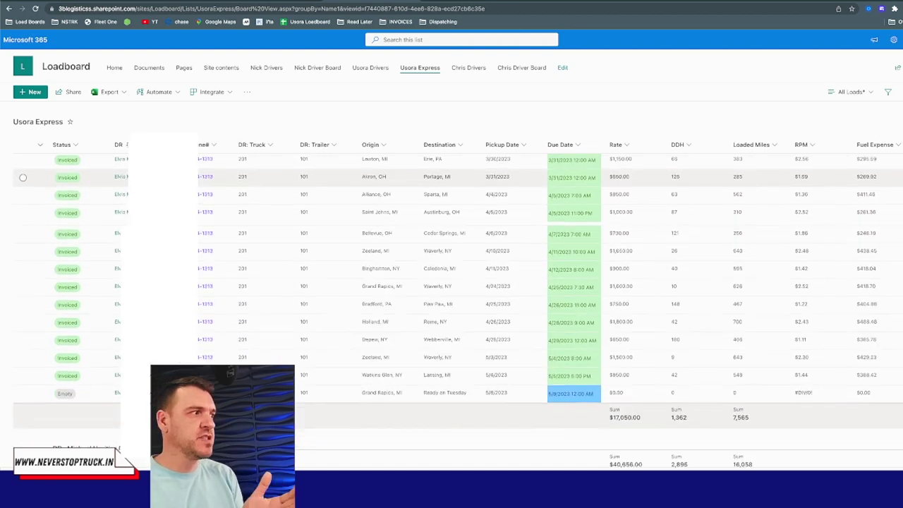
scroll(451, 273, "up", 15)
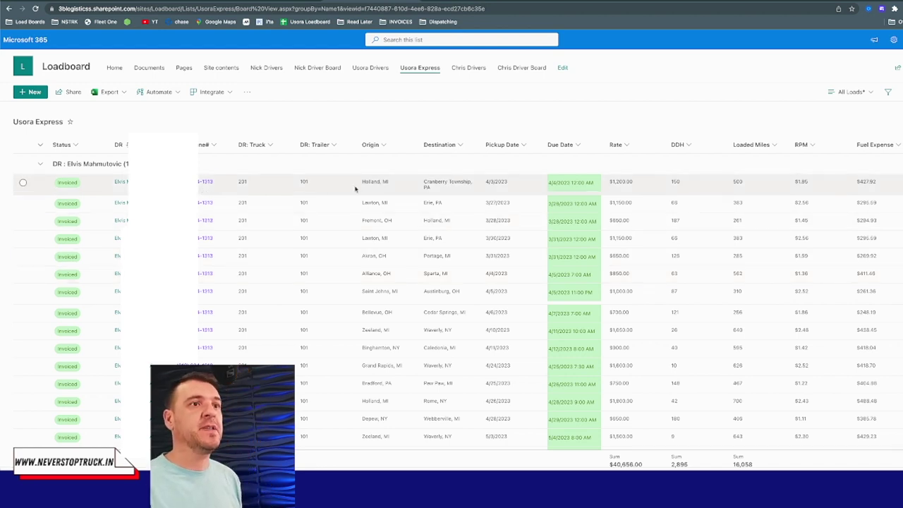
Open the Usora Drivers list, review the fields of a new driver item, and cancel the form
left_click(365, 69)
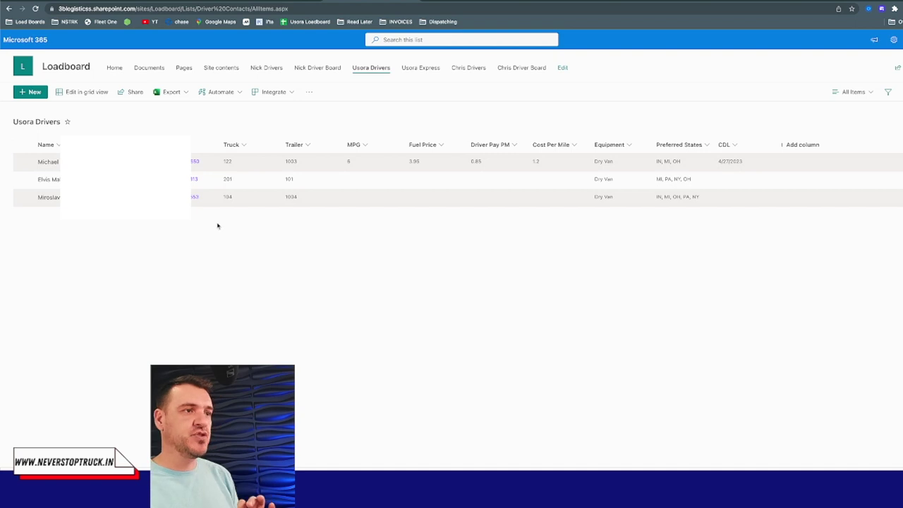
left_click(34, 93)
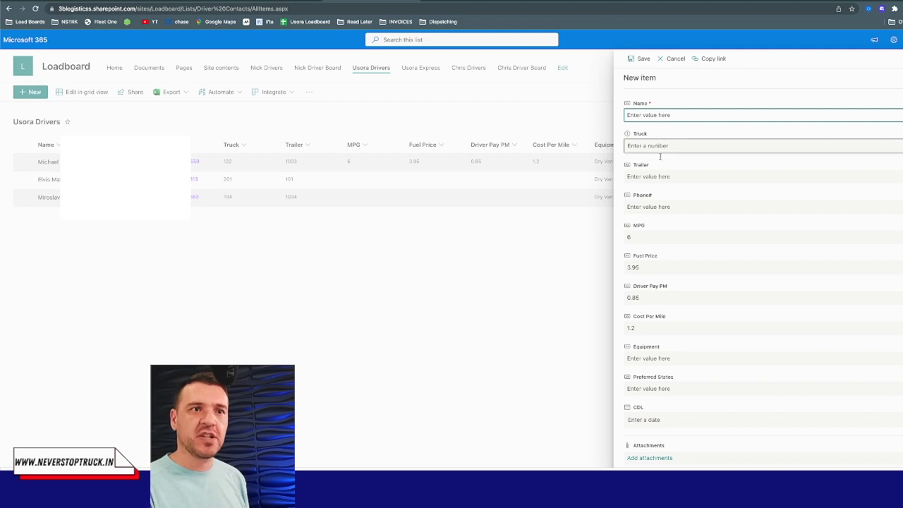
scroll(639, 297, "down", 1)
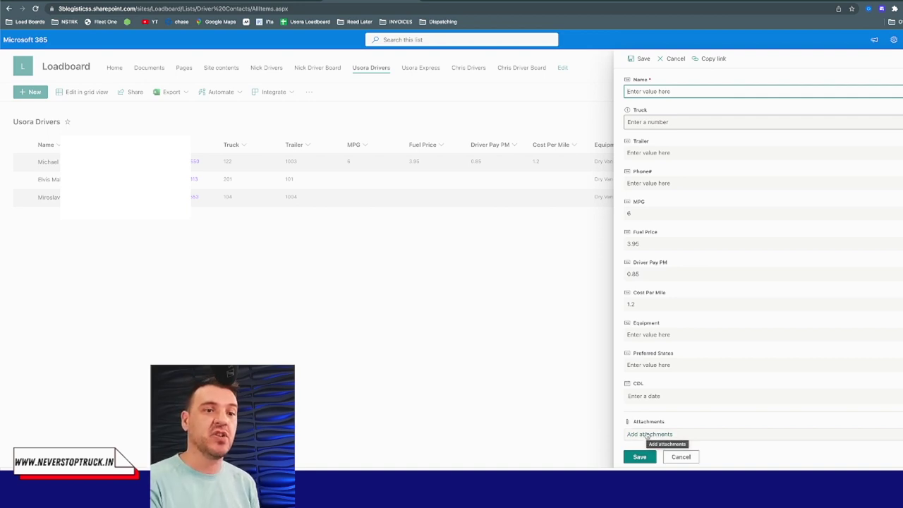
left_click(683, 457)
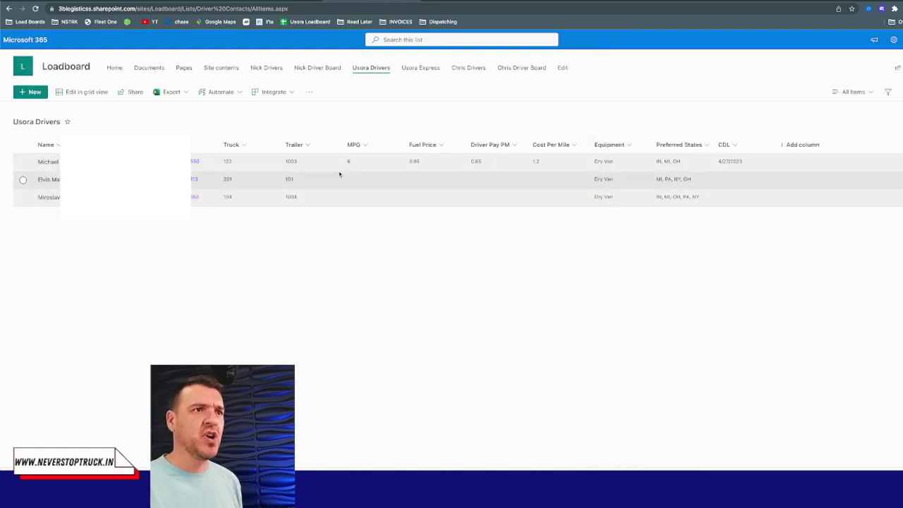
Start a new load in the Usora Express list with status In Progress and choose a driver in the DR field
left_click(426, 70)
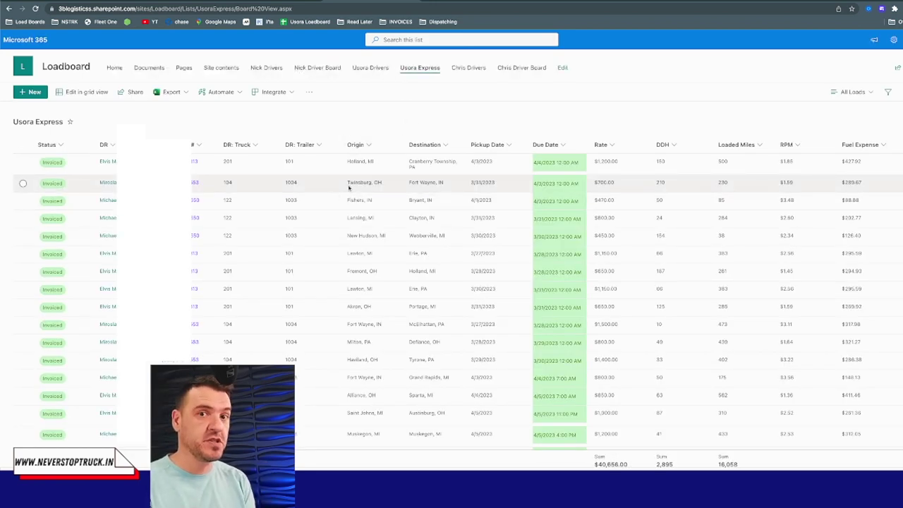
left_click(31, 94)
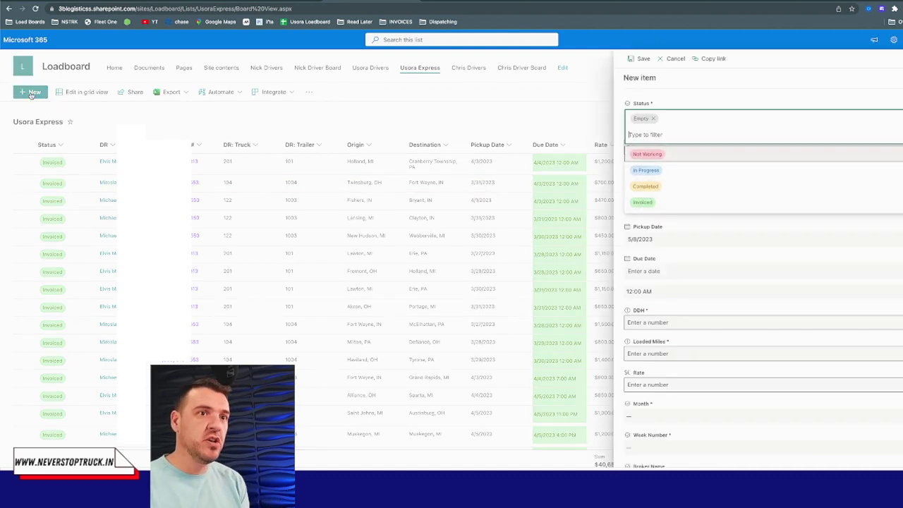
left_click(693, 171)
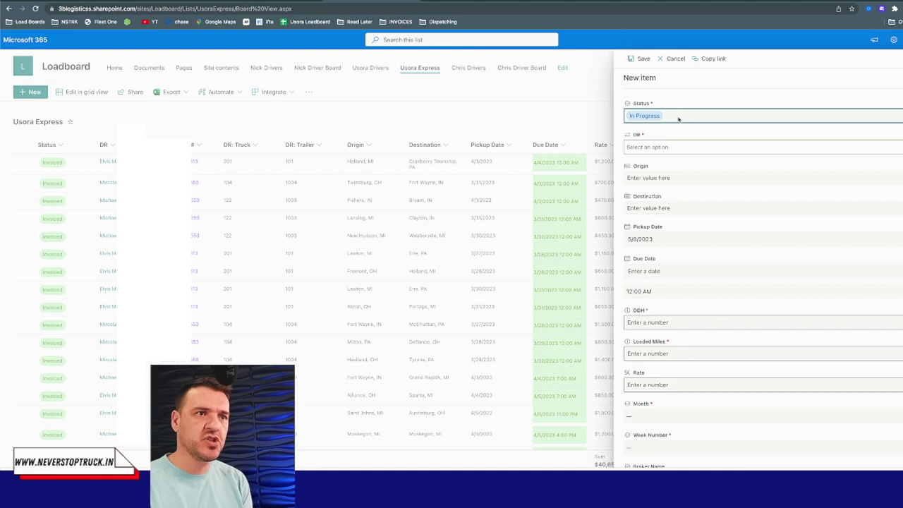
left_click(676, 147)
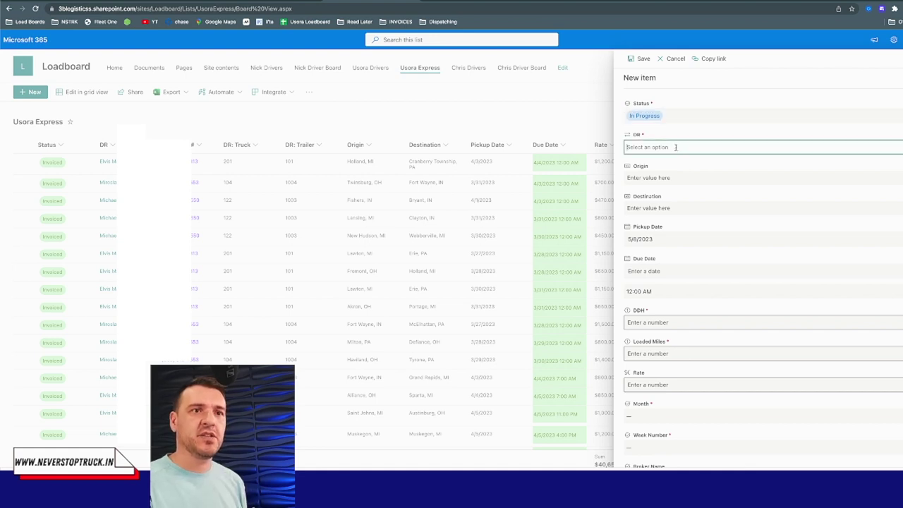
left_click(650, 163)
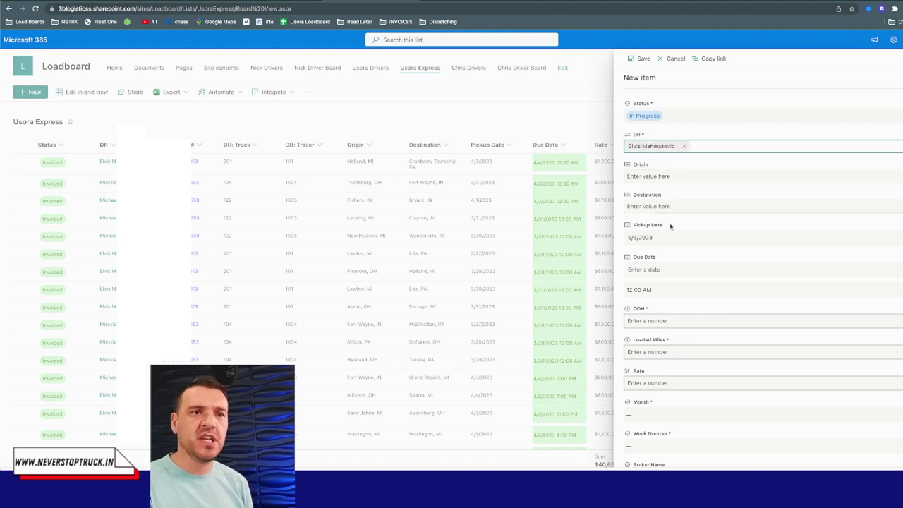
Review the new load's remaining fields and the file chooser for attachments, then discard the new load without attaching anything
scroll(670, 227, "down", 3)
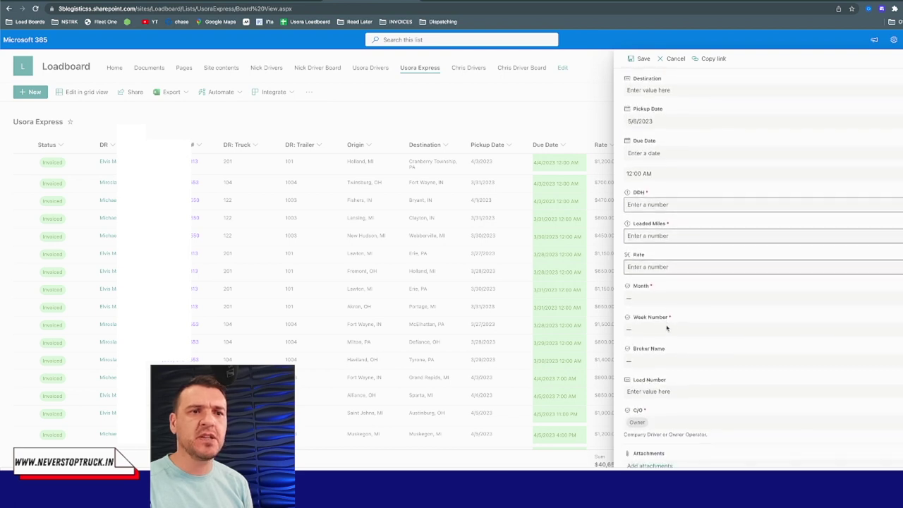
left_click(667, 295)
left_click(682, 278)
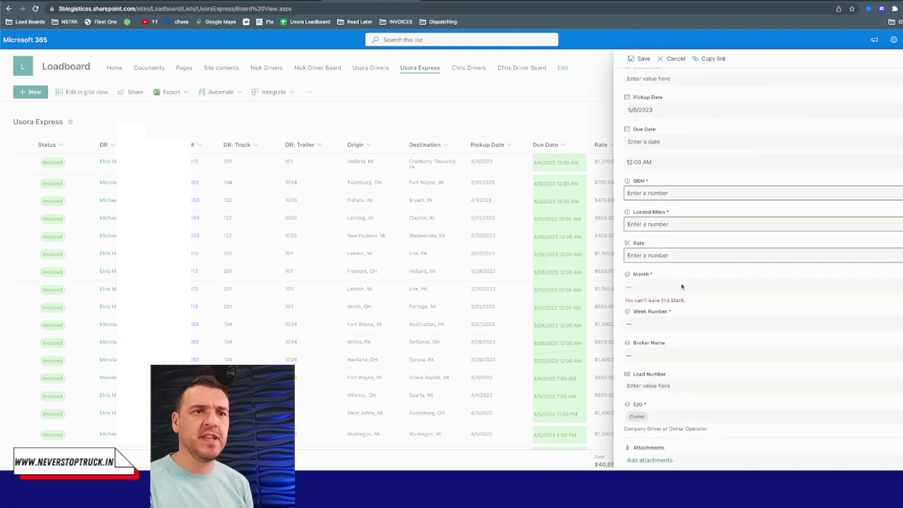
scroll(679, 283, "down", 1)
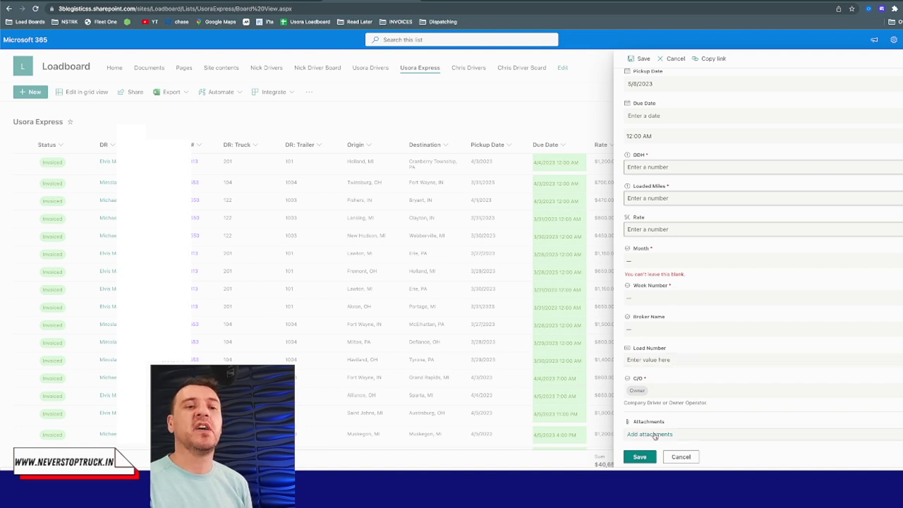
left_click(655, 437)
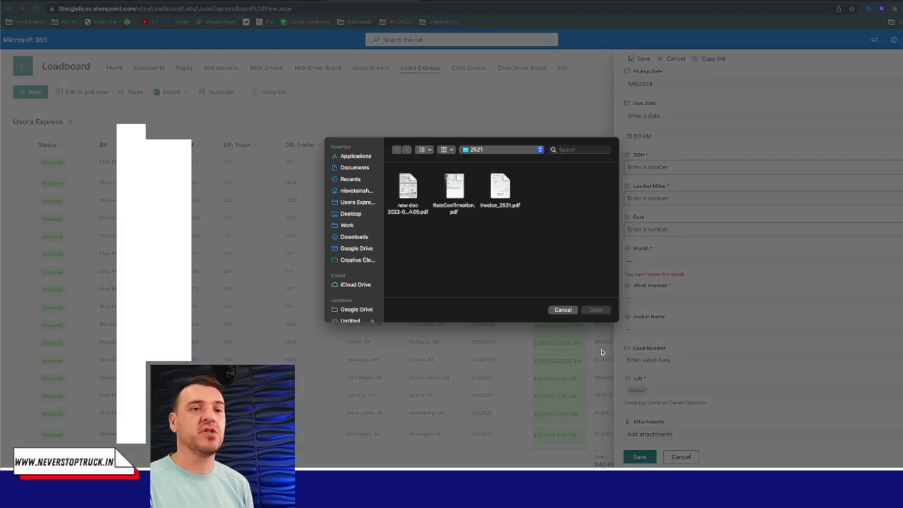
left_click(567, 311)
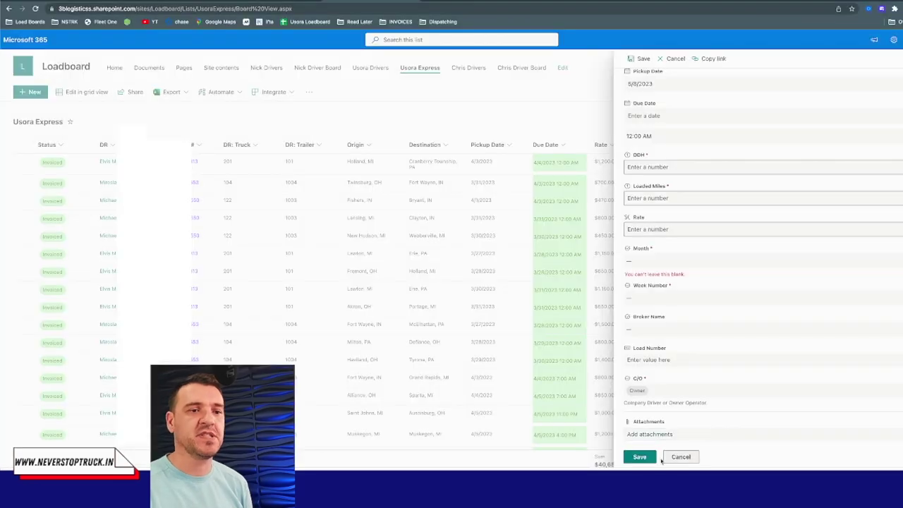
left_click(681, 457)
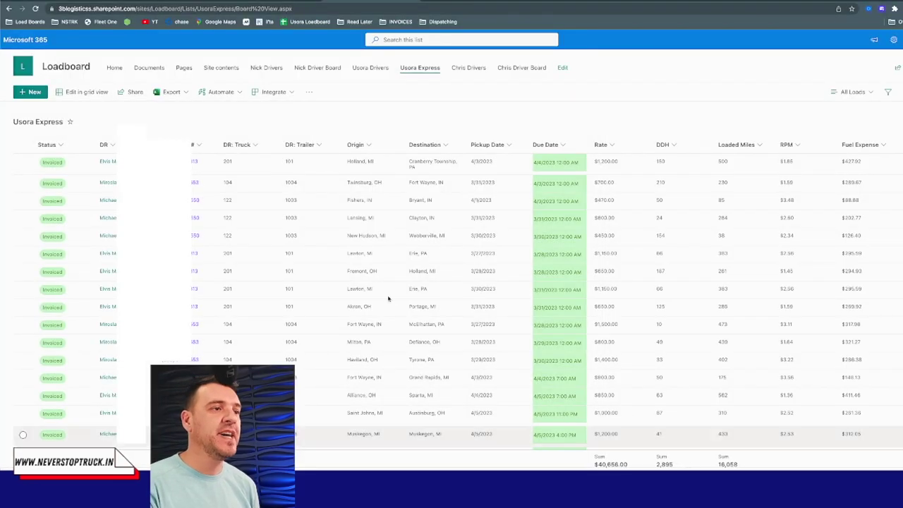
Examine the ungrouped Usora Express loads from the first row to the end of the list and back, including their rates
scroll(242, 268, "down", 1)
scroll(242, 269, "down", 5)
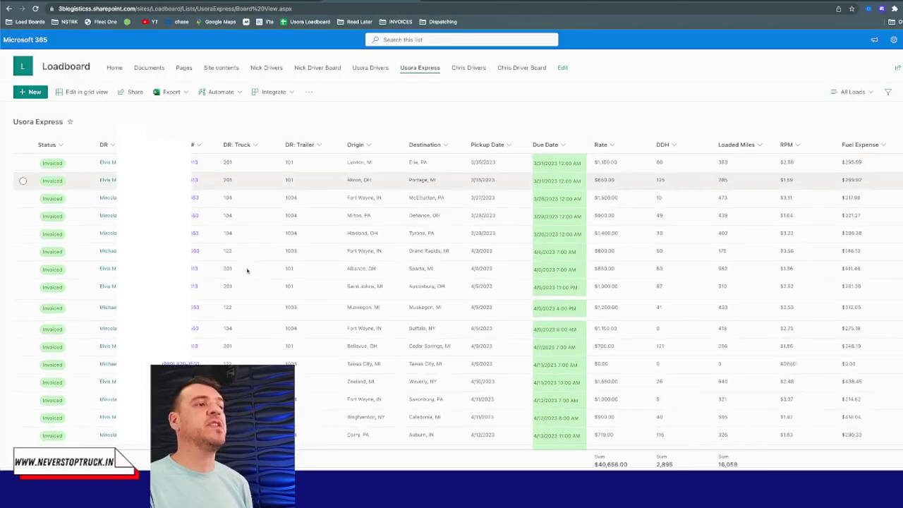
scroll(252, 275, "down", 6)
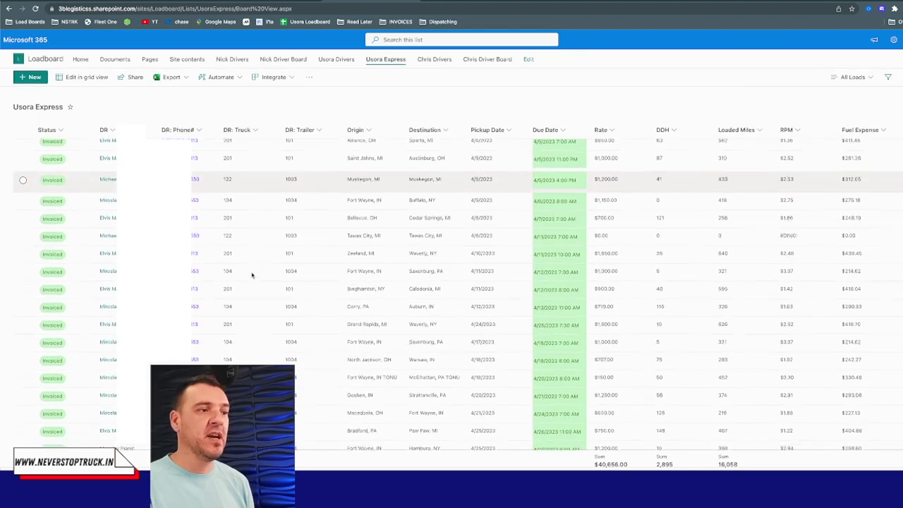
scroll(254, 274, "down", 4)
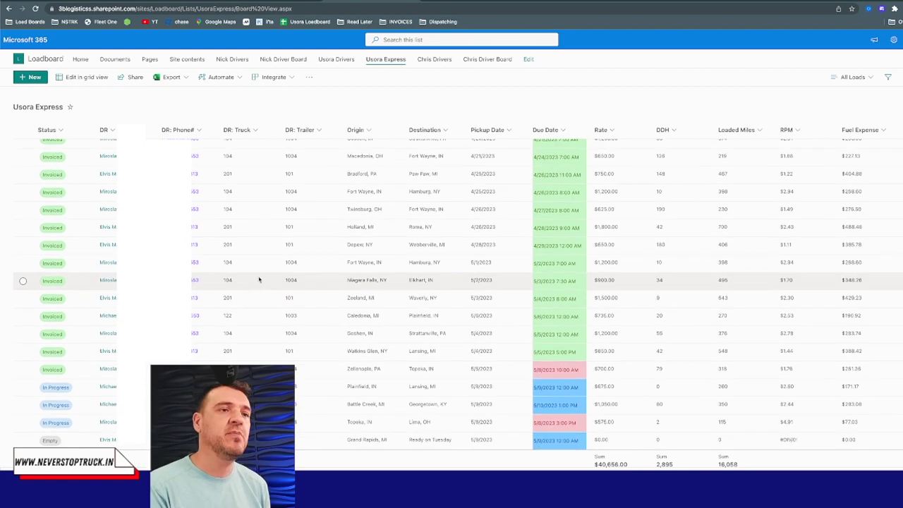
scroll(259, 282, "up", 6)
scroll(260, 284, "up", 6)
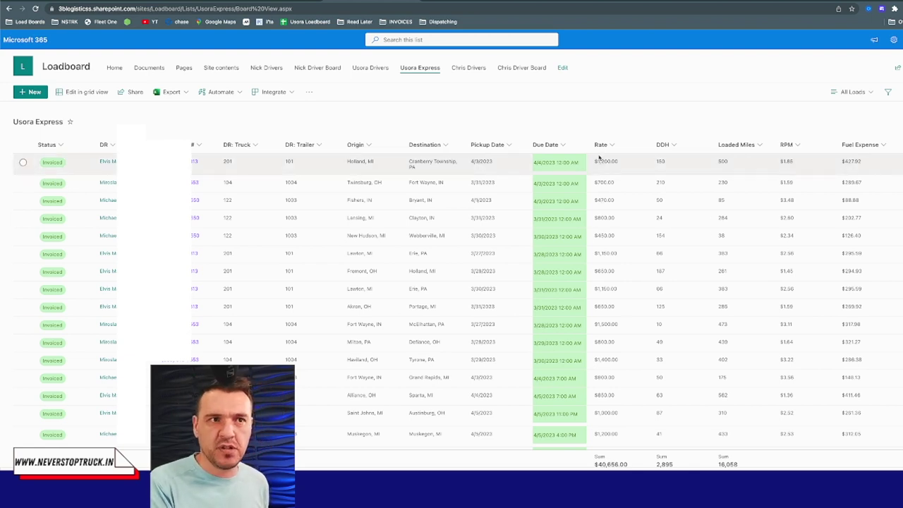
scroll(605, 423, "down", 1)
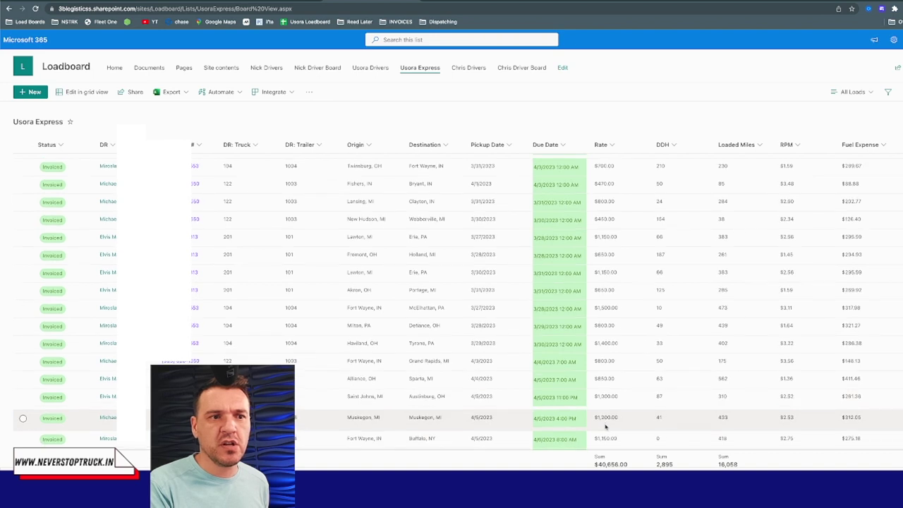
scroll(605, 426, "up", 1)
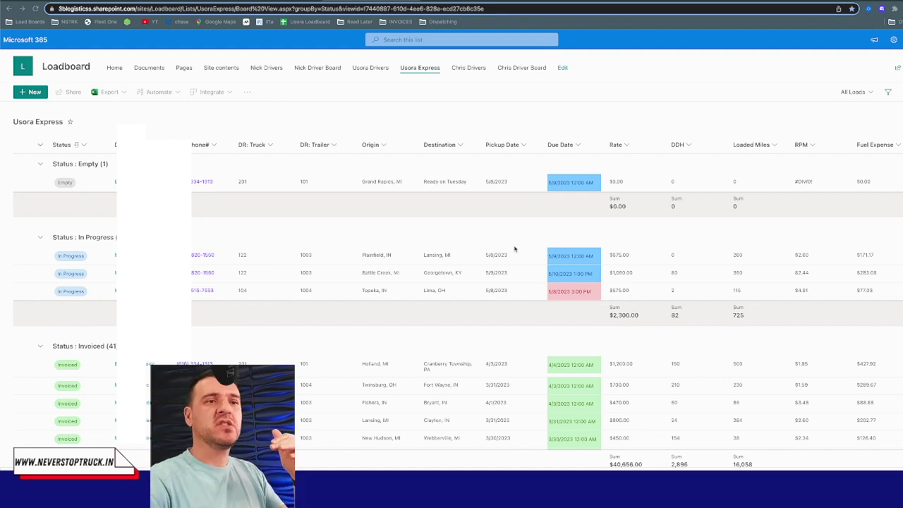
Look over the loads grouped by status and switch the Usora Express list to the Calendar view
scroll(519, 250, "down", 1)
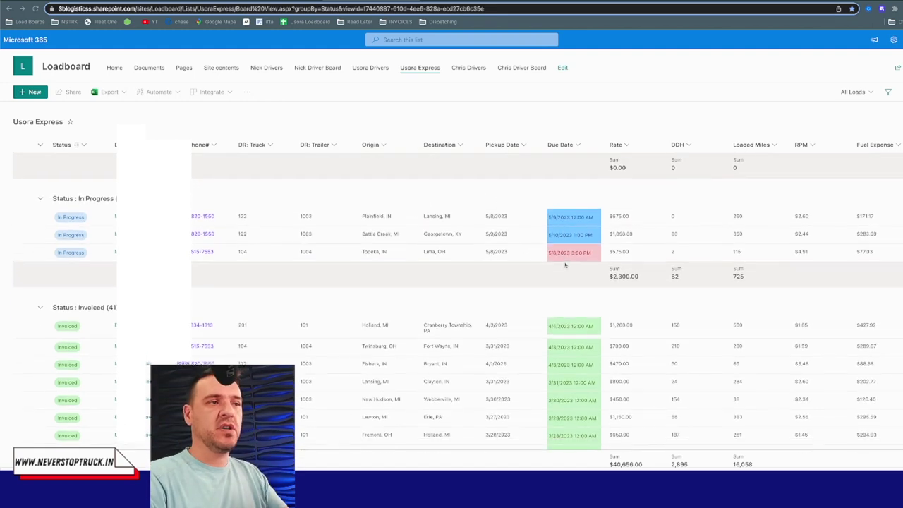
scroll(566, 266, "up", 1)
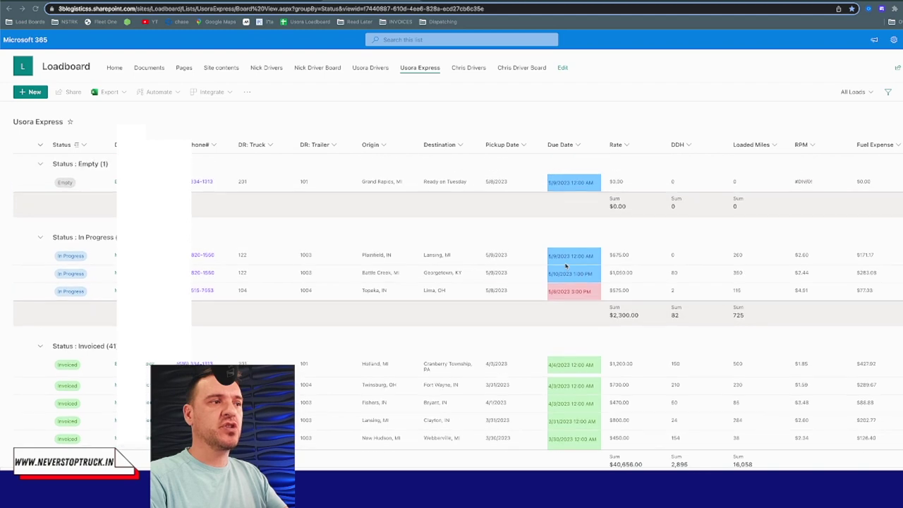
left_click(866, 94)
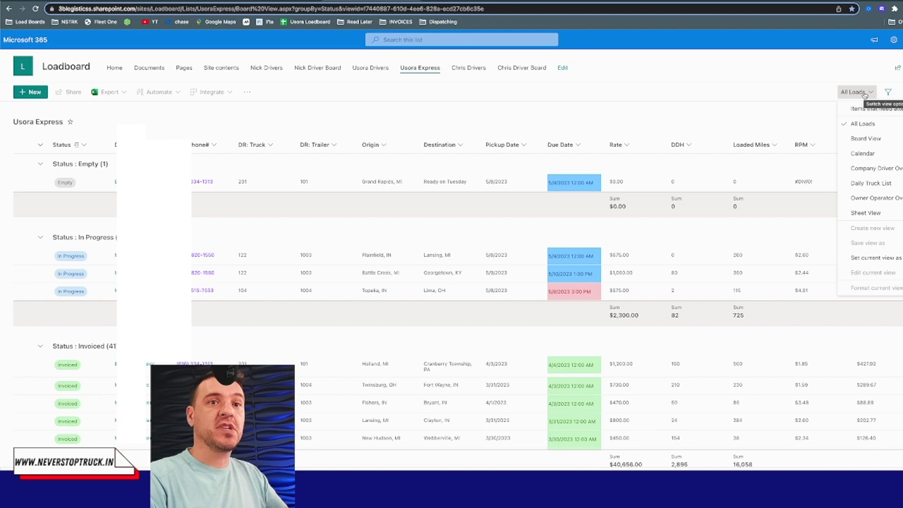
left_click(866, 154)
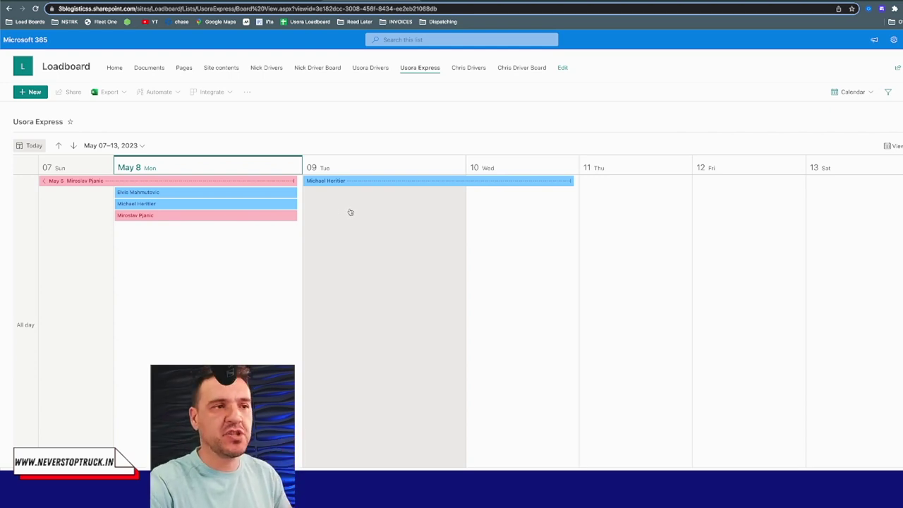
View the load spanning May 9–10 in the calendar, close its details, and change the Usora Express list's view
mouse_move(357, 184)
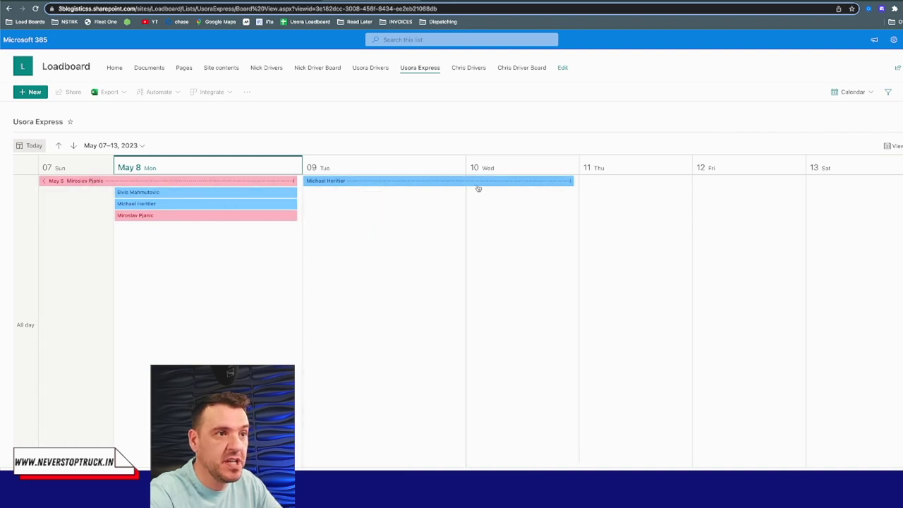
left_click(374, 182)
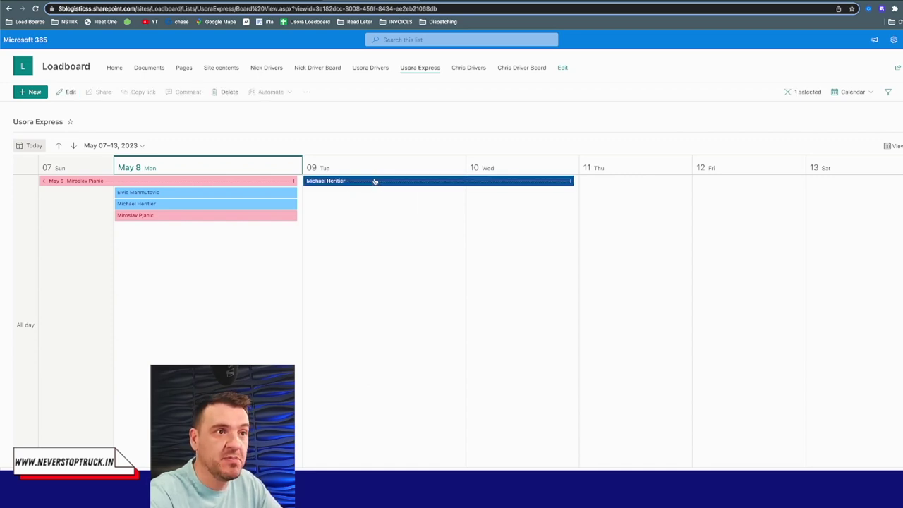
left_click(385, 182)
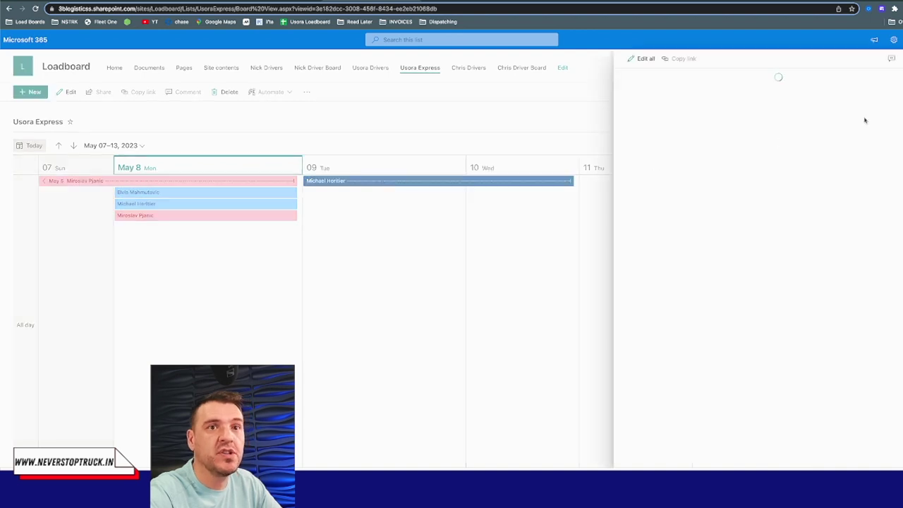
left_click(892, 59)
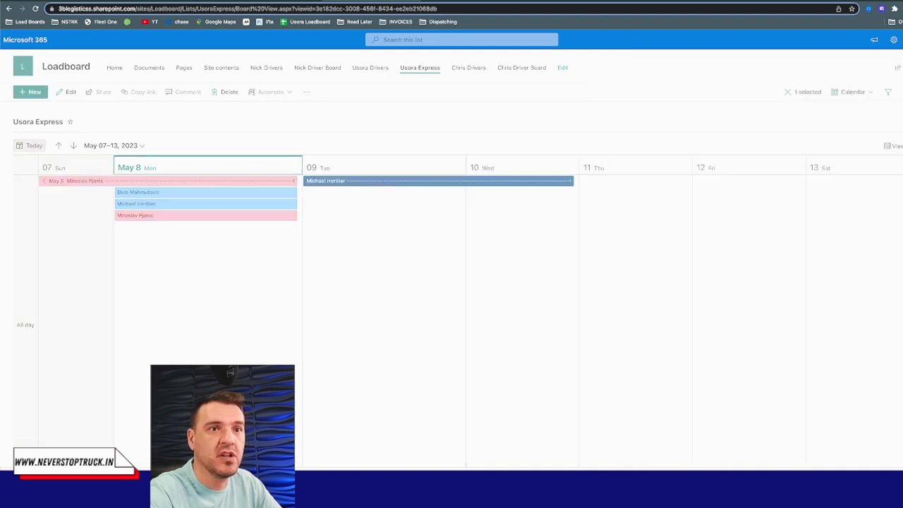
left_click(864, 92)
left_click(866, 114)
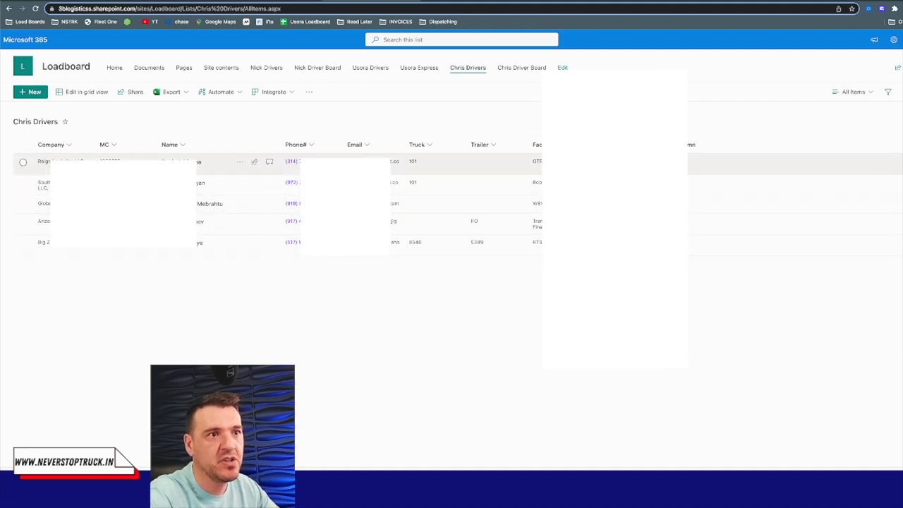
Review the first two driver records in the Chris Drivers list, including their attachment areas, and close each one
double_click(458, 165)
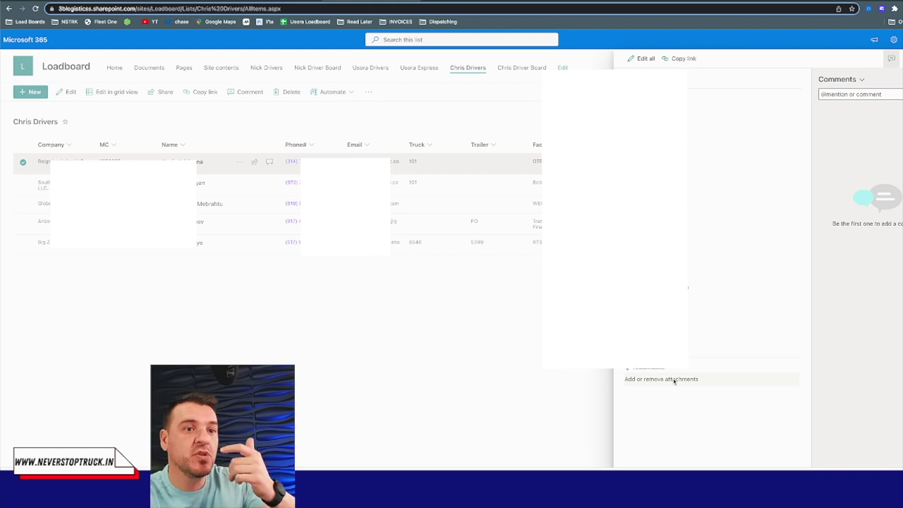
left_click(469, 332)
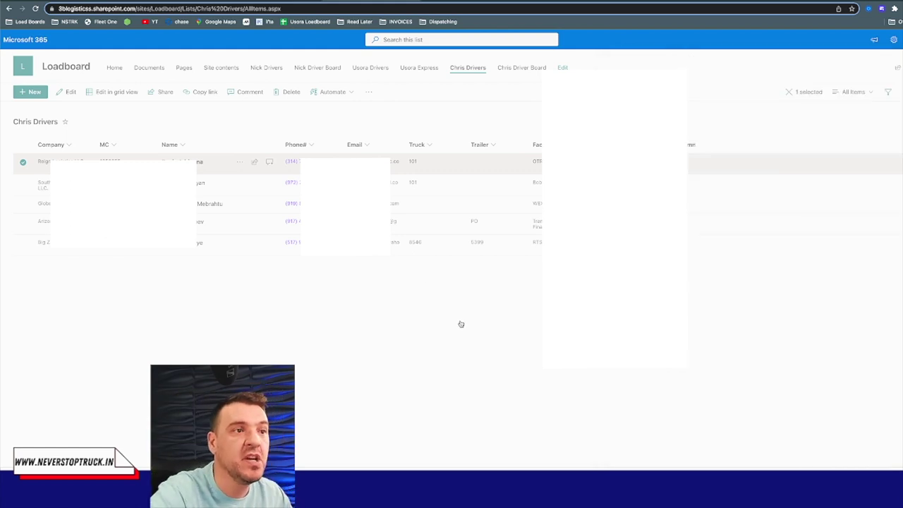
left_click(430, 190)
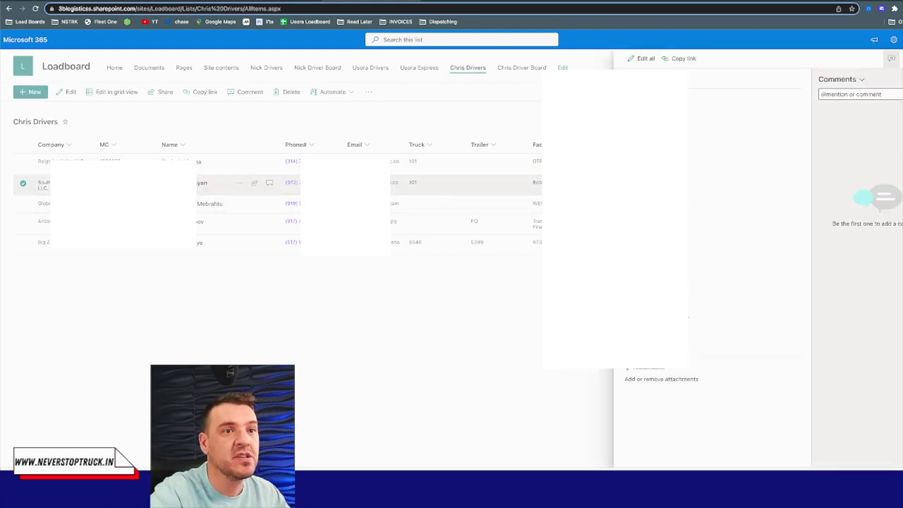
left_click(524, 305)
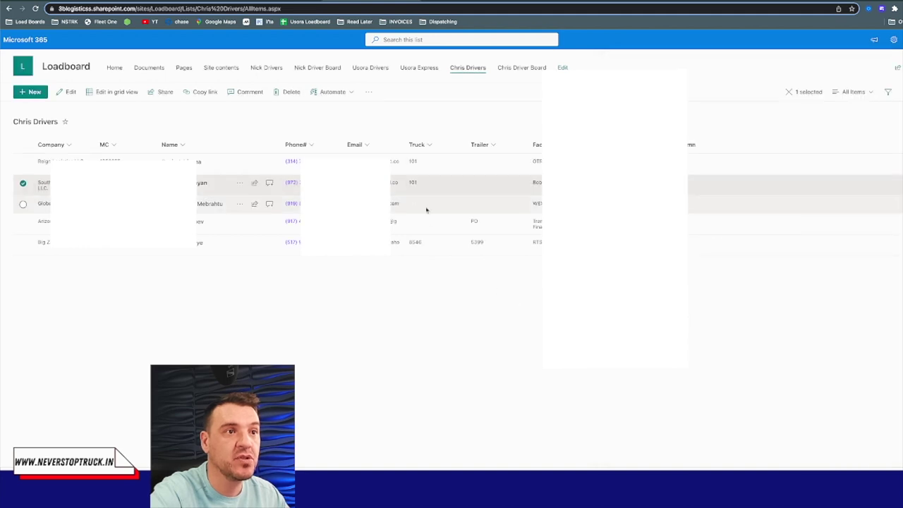
Review the alert options for the Battle Creek to Georgetown load in the Usora Express list, then cancel without creating an alert
left_click(427, 71)
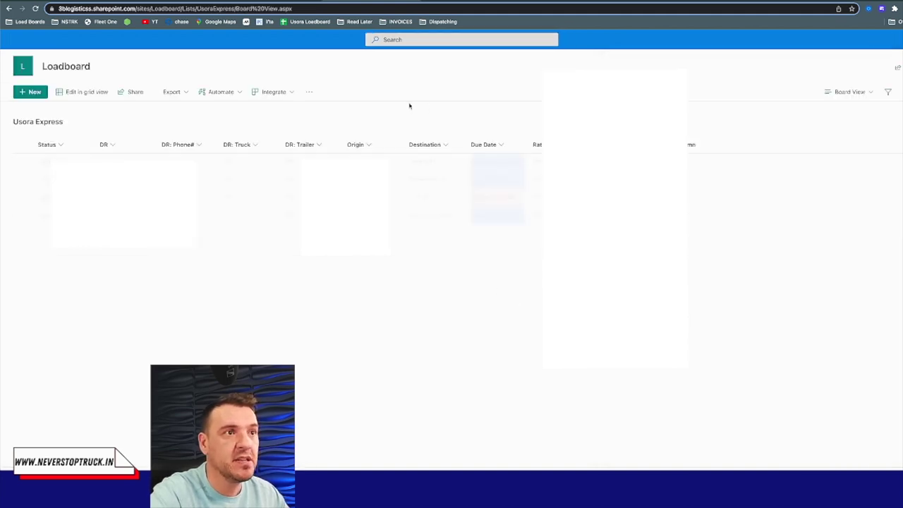
left_click(348, 167)
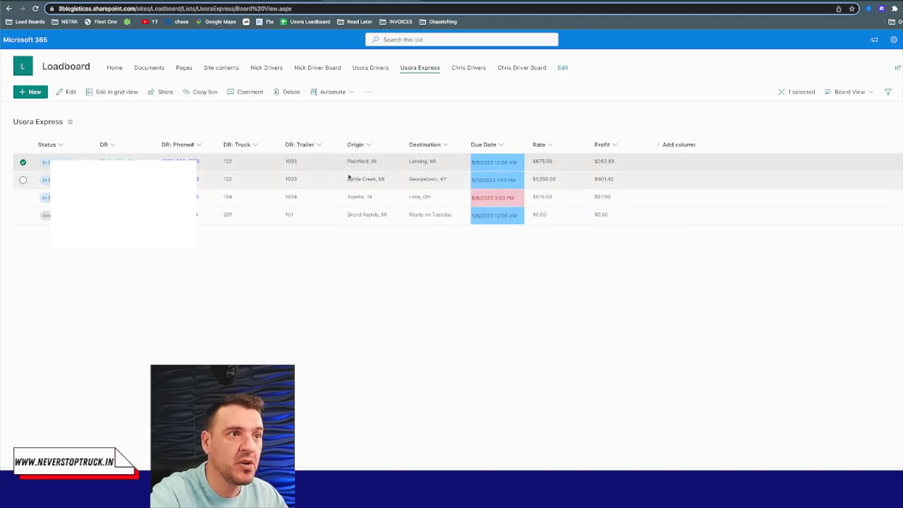
right_click(430, 182)
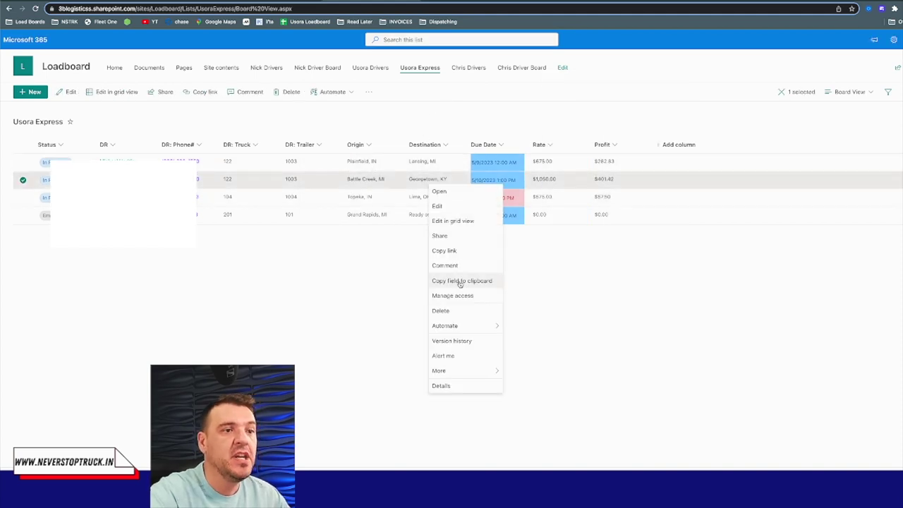
left_click(456, 357)
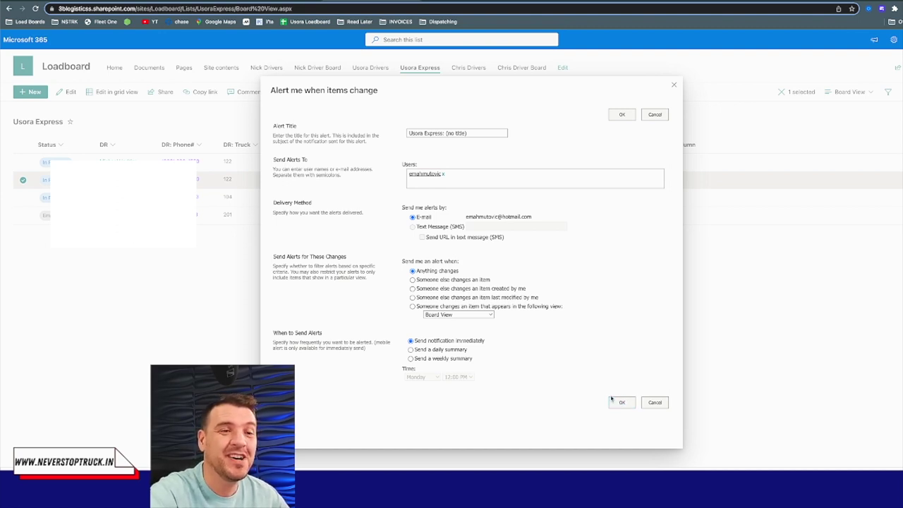
left_click(653, 403)
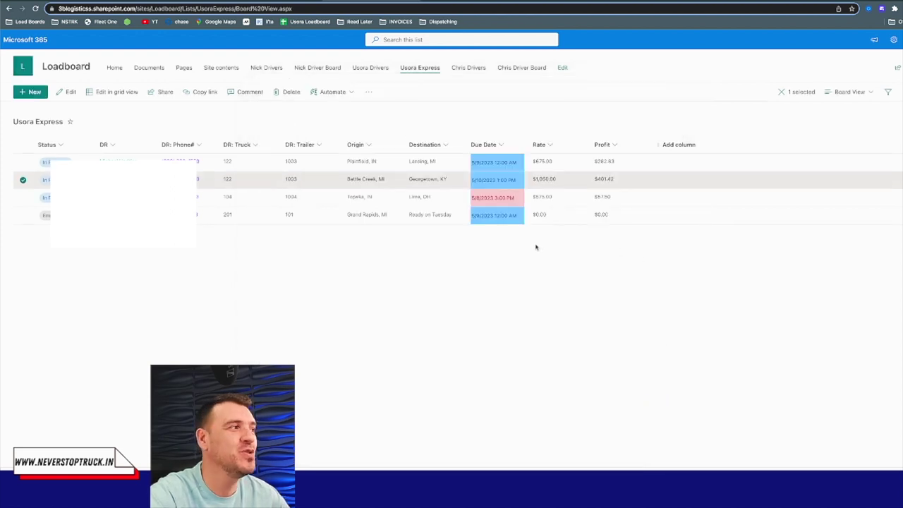
Create a shareable link for the Topeka to Lima load, close the link dialog, and block the site's clipboard access
left_click(406, 198)
right_click(405, 197)
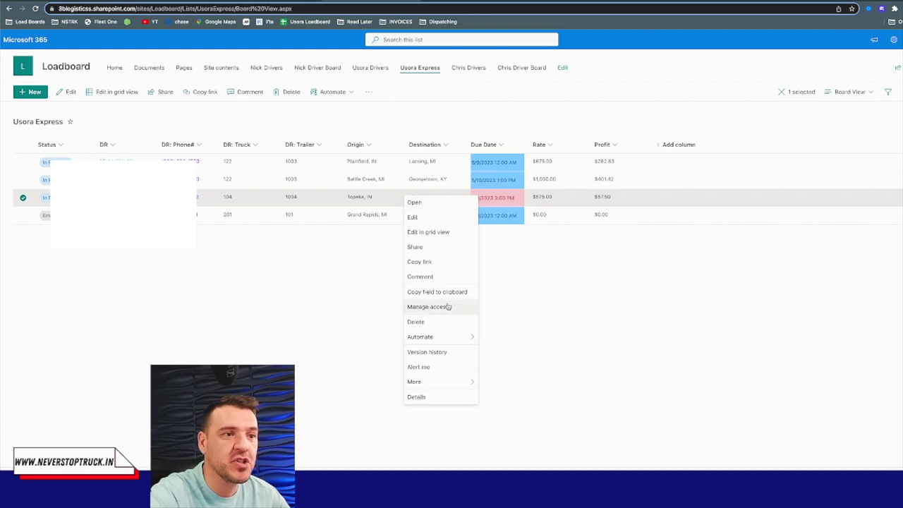
mouse_move(443, 388)
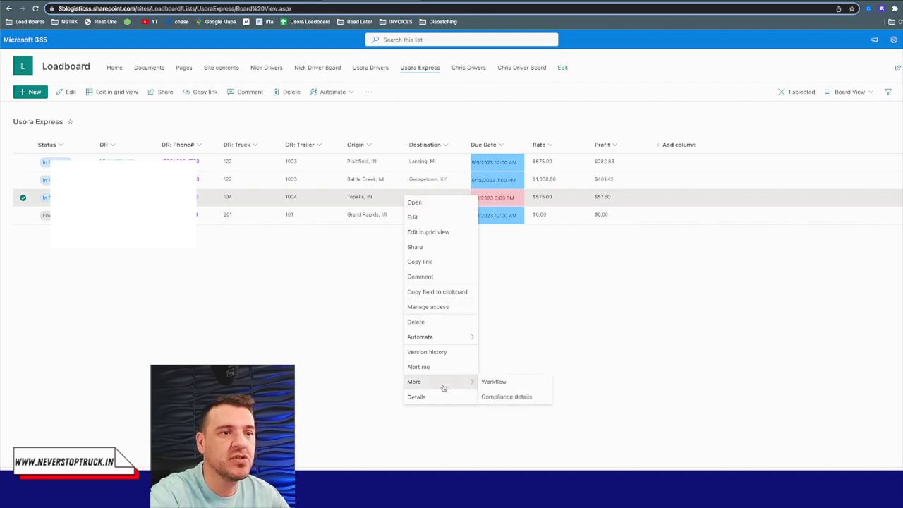
left_click(438, 267)
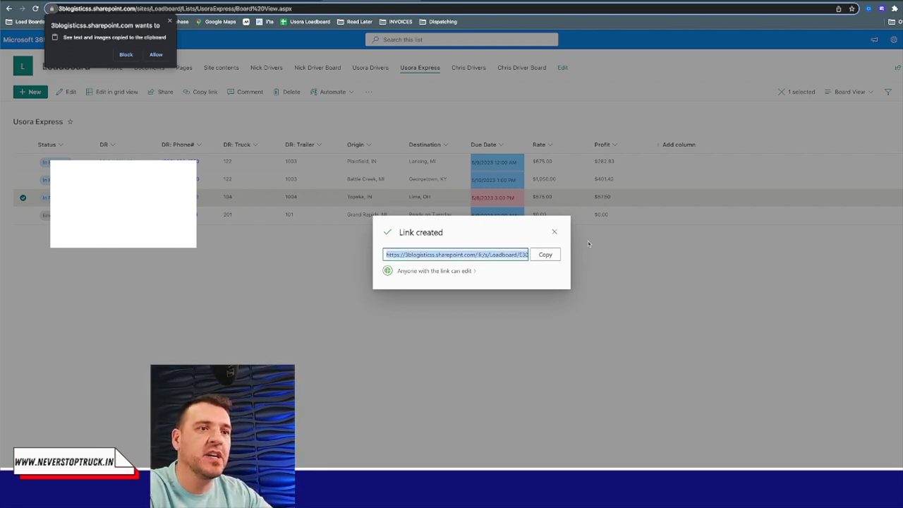
left_click(555, 231)
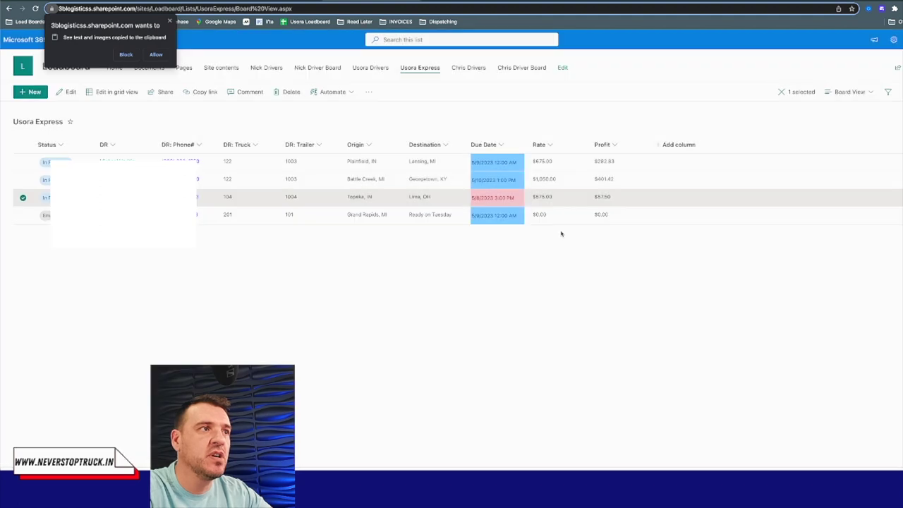
left_click(126, 54)
Review the Topeka to Lima load's details down to its broker, profit and attachments, then close them
left_click(360, 199)
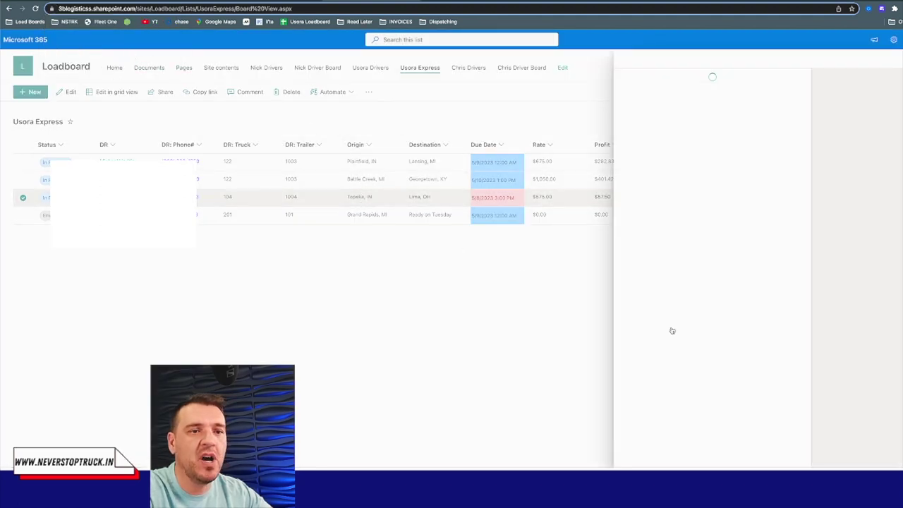
scroll(694, 339, "down", 4)
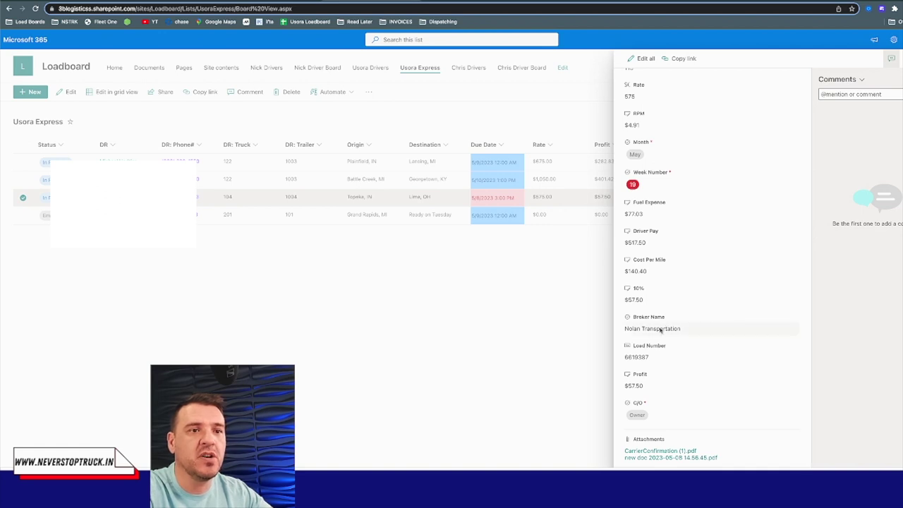
left_click(565, 323)
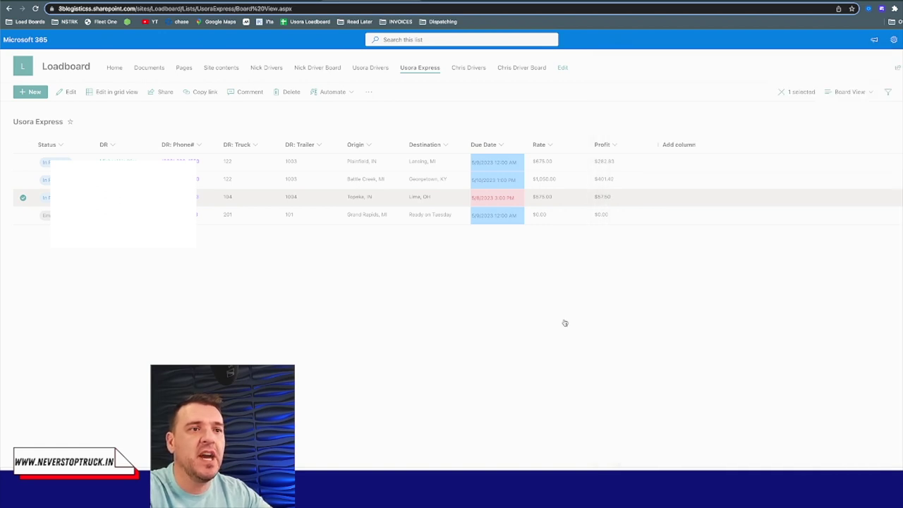
Copy the sharing link of the Topeka to Lima load and close the link dialog
right_click(462, 198)
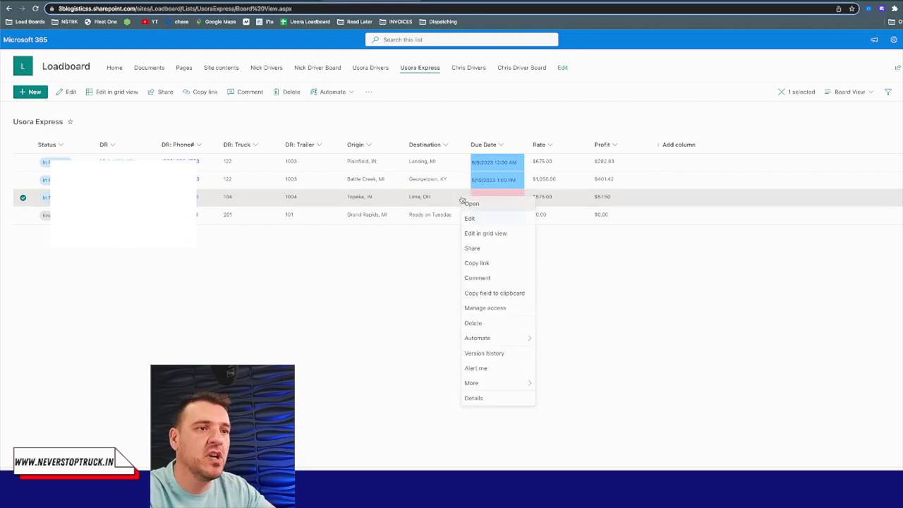
left_click(485, 267)
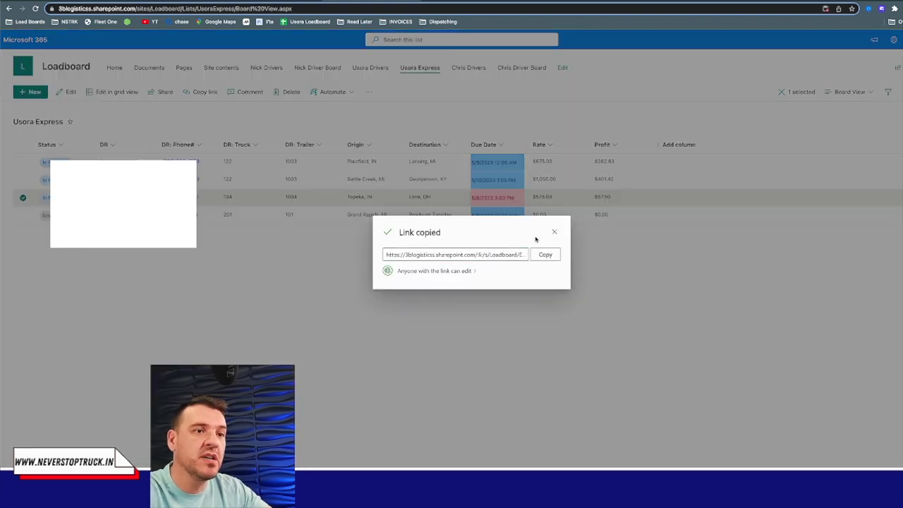
left_click(554, 232)
Try share-link settings for the Topeka to Lima load, with Can view permission for anyone and expiration on Thursday, May 11, 2023
right_click(415, 199)
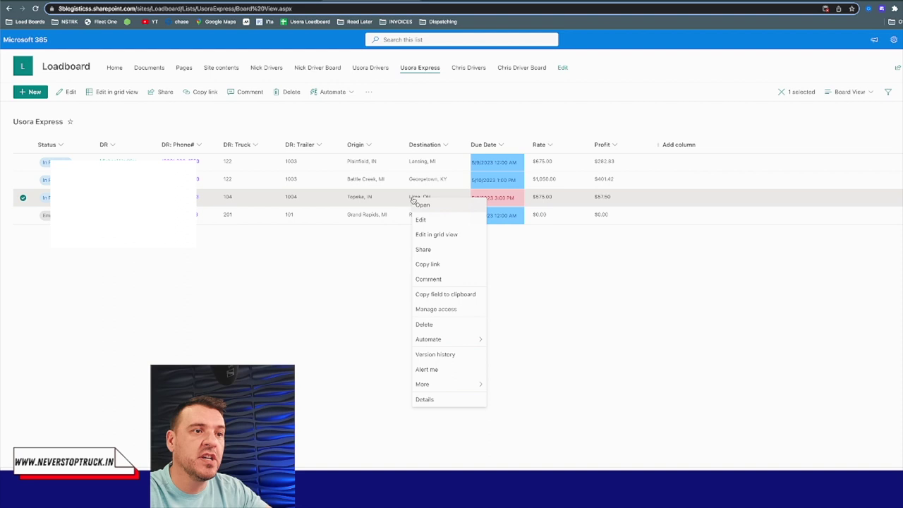
left_click(426, 250)
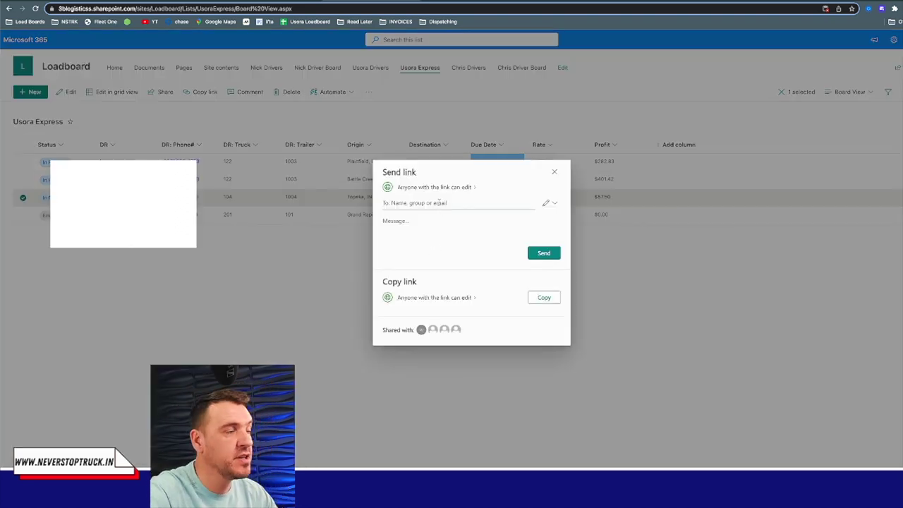
left_click(468, 297)
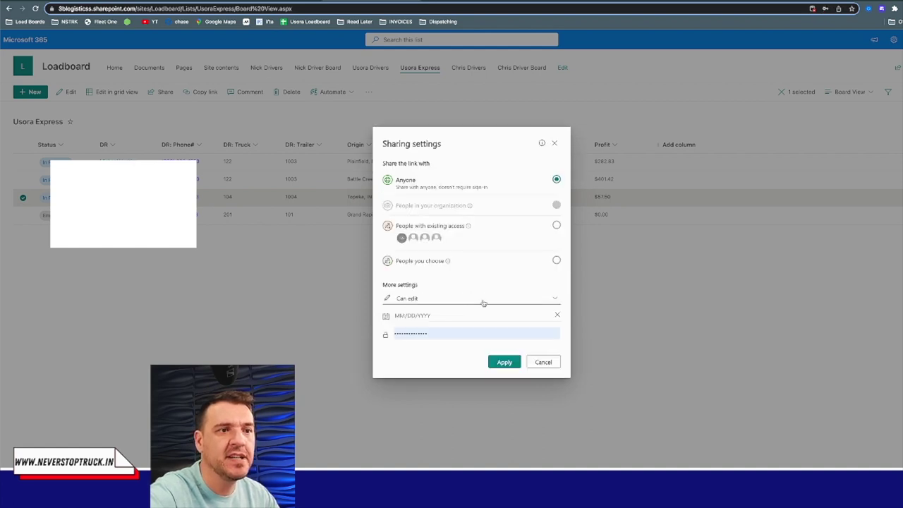
left_click(513, 304)
left_click(496, 333)
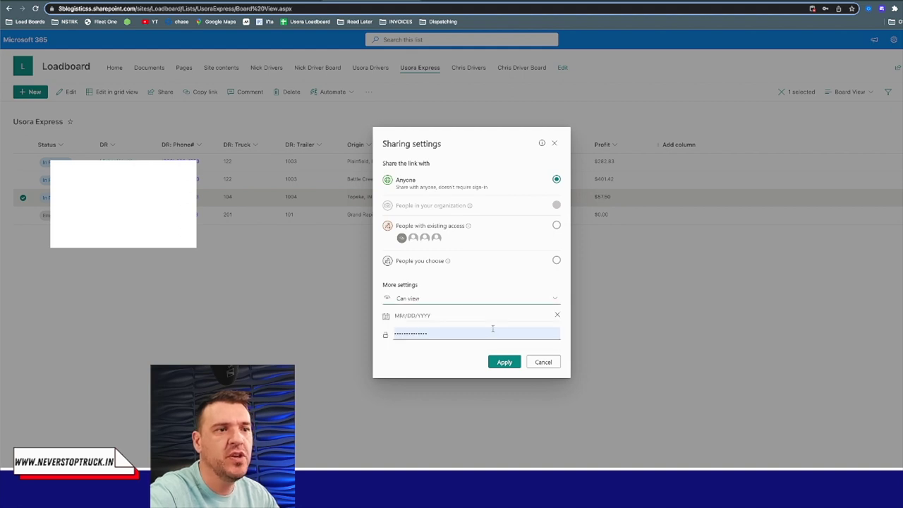
left_click(547, 319)
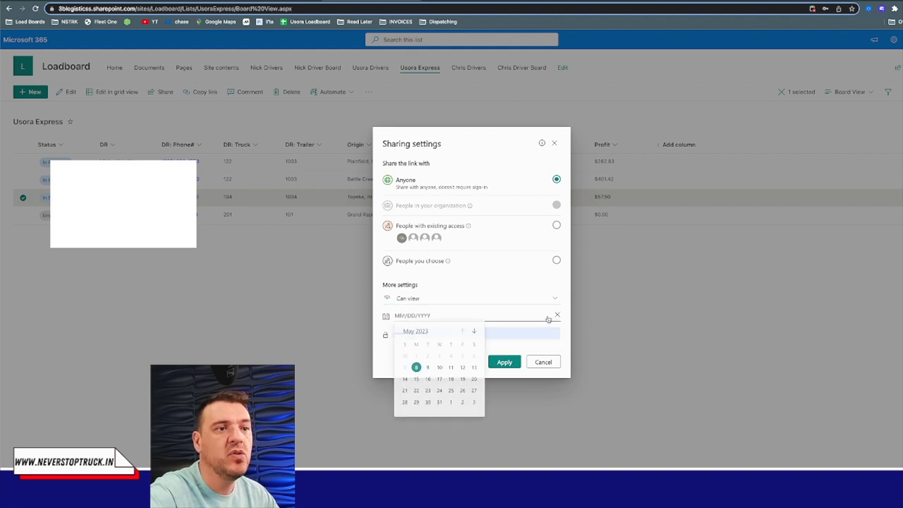
left_click(451, 370)
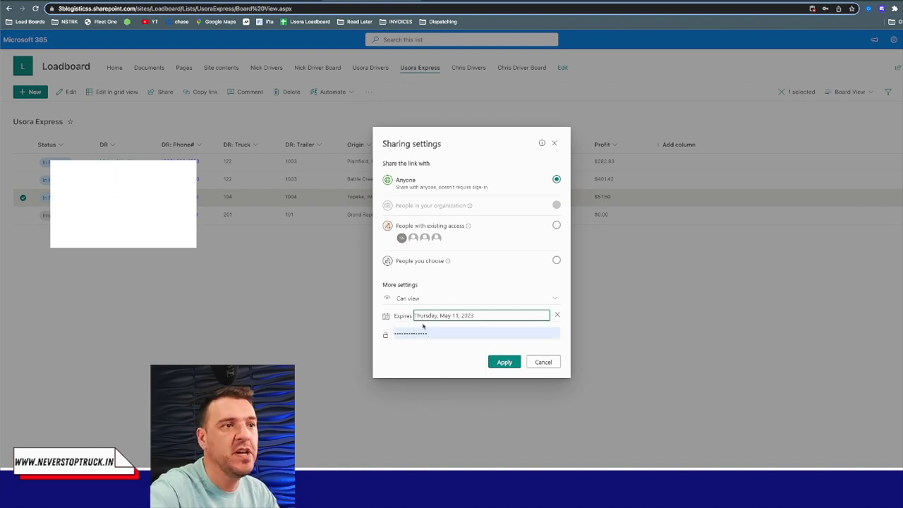
Inspect the link's password field, then discard the sharing settings, close the share dialog without sending, and deselect the load
left_click(436, 335)
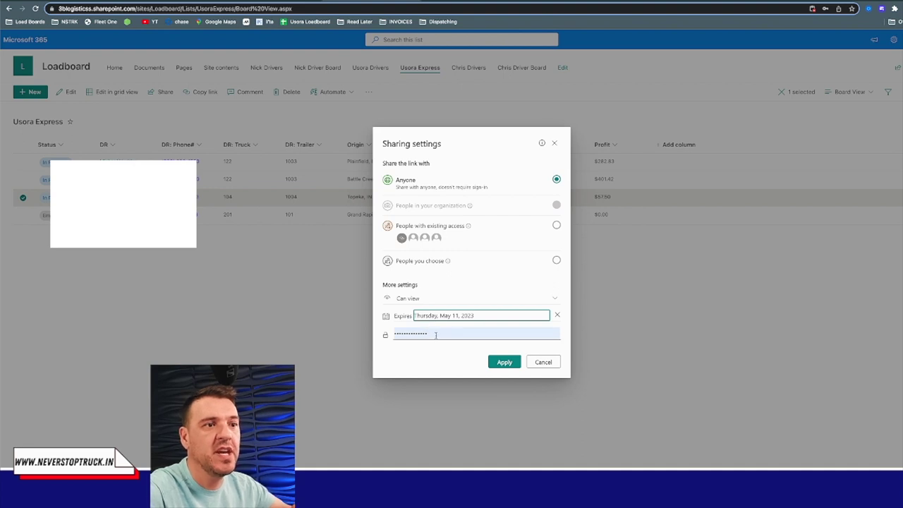
left_click(436, 335)
double_click(426, 336)
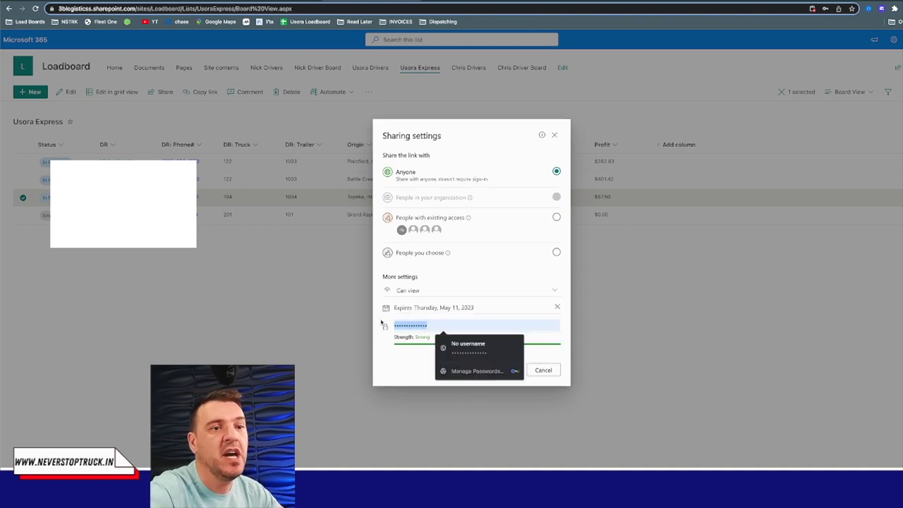
left_click(383, 324)
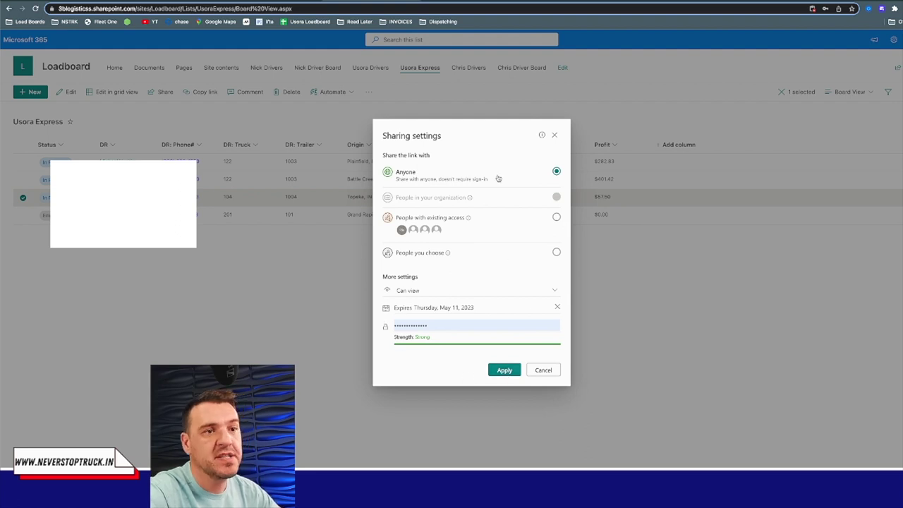
left_click(539, 372)
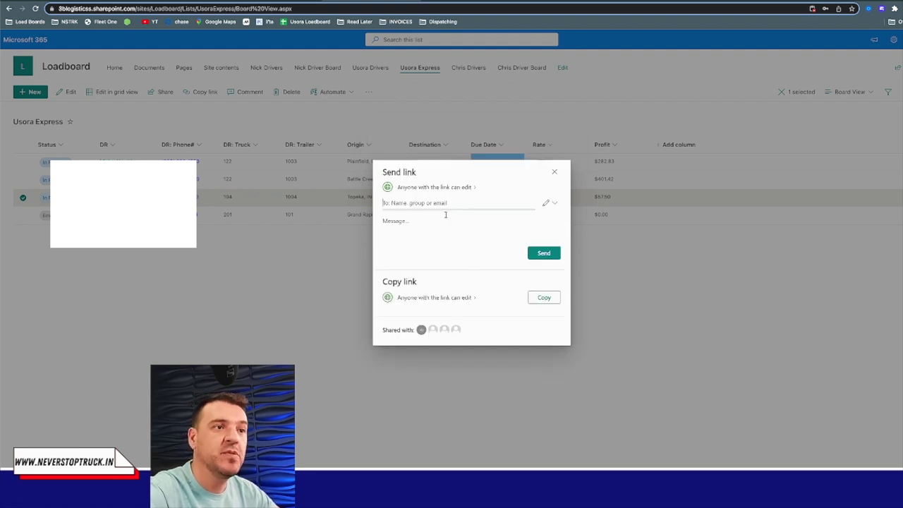
key("Escape")
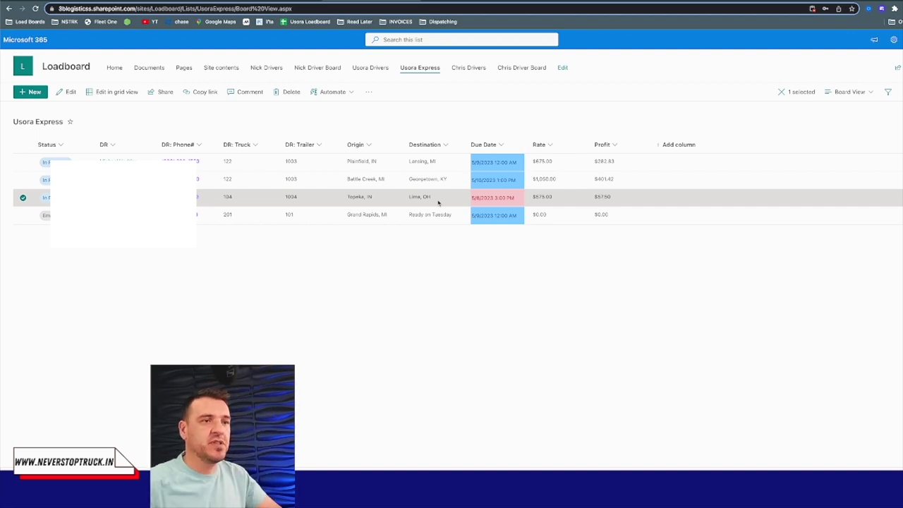
key("Escape")
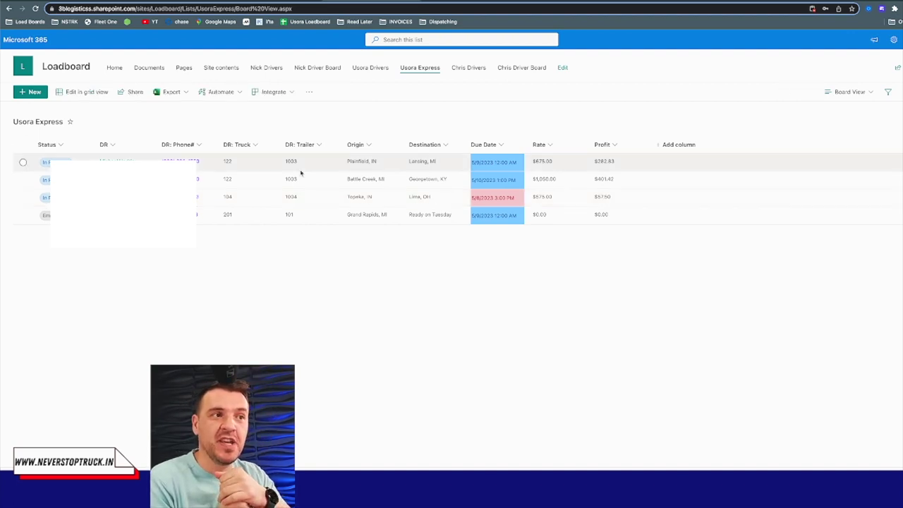